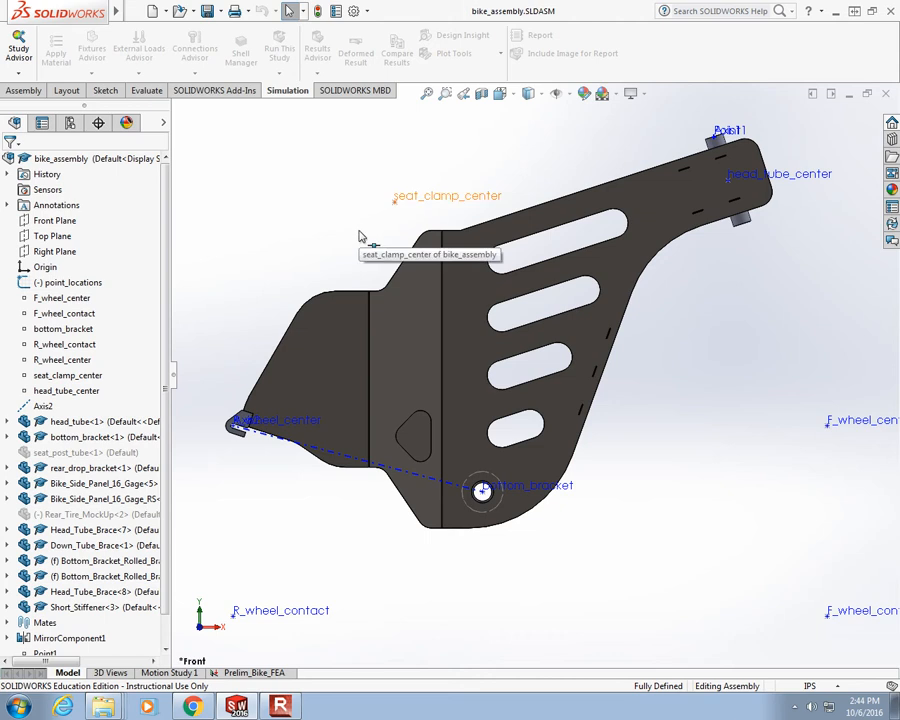
# - Examine the fit between the upper head tube brace and the side panels around the head tube
pyautogui.moveTo(362, 218); pyautogui.dragTo(430, 270, button='middle')
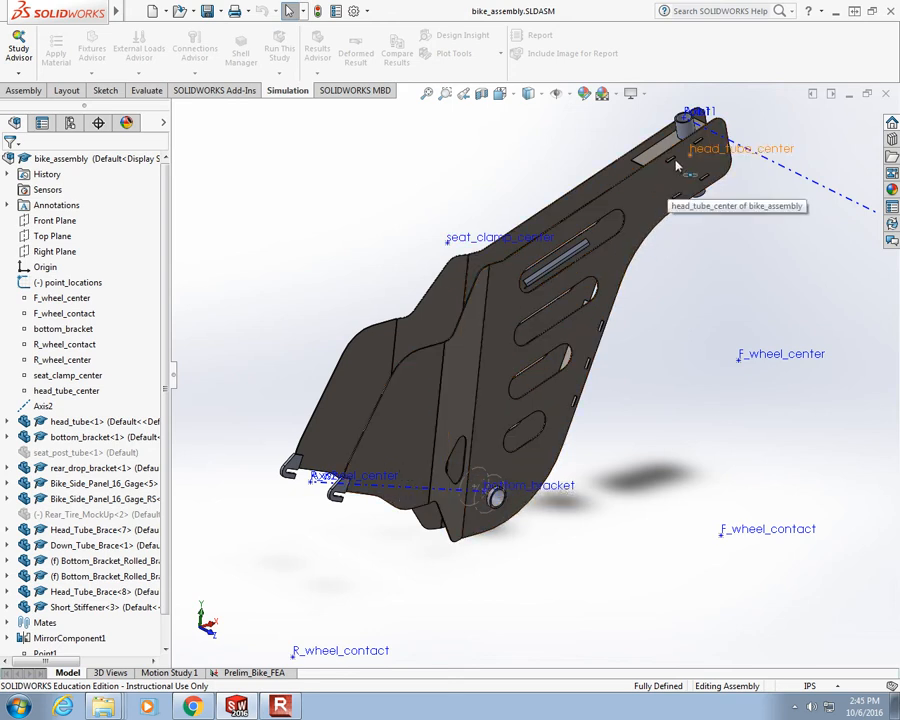
pyautogui.scroll(-6, 680, 187)
pyautogui.moveTo(661, 334); pyautogui.dragTo(724, 324, button='middle')
pyautogui.scroll(-8, 724, 324)
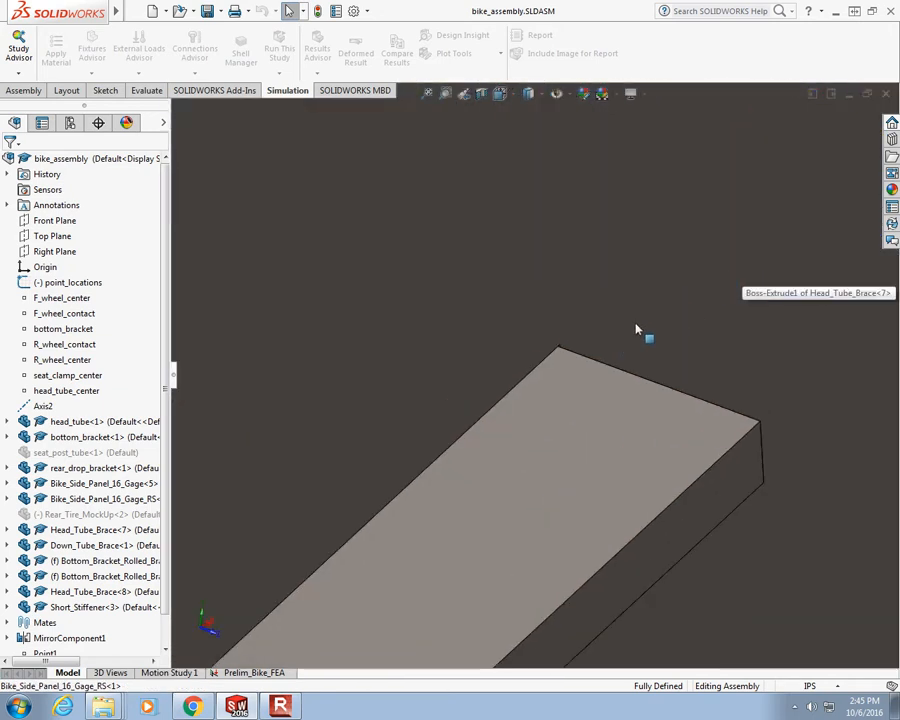
pyautogui.scroll(-5, 540, 362)
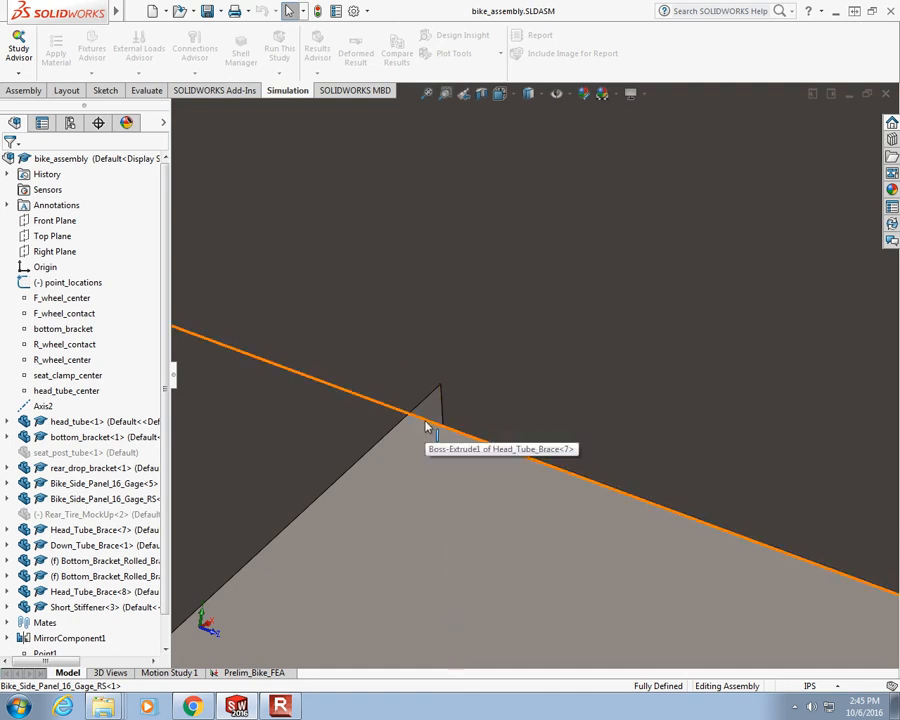
pyautogui.scroll(5, 427, 430)
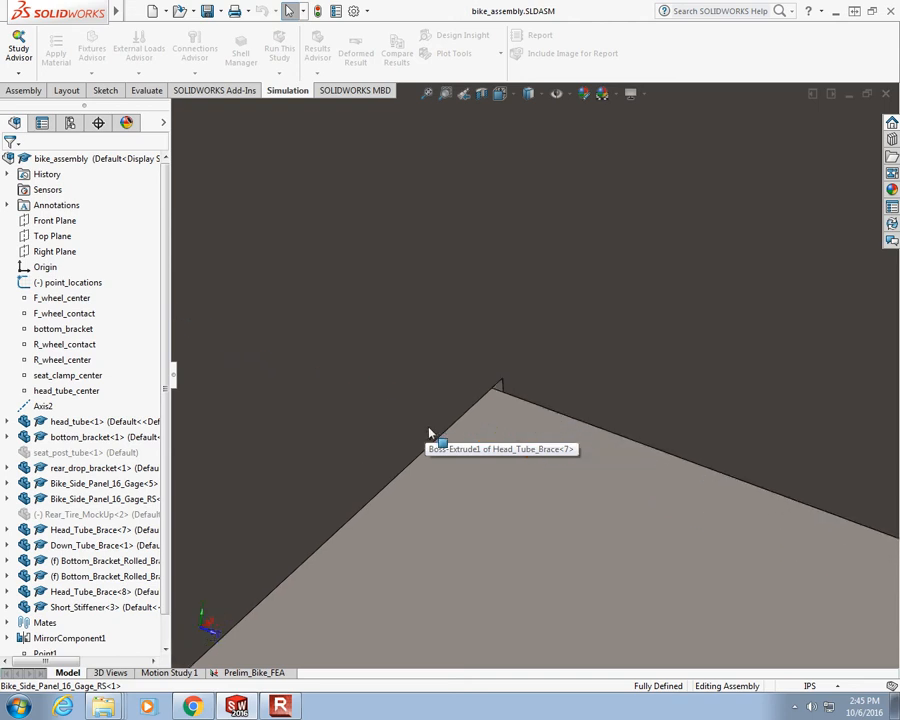
pyautogui.scroll(10, 430, 434)
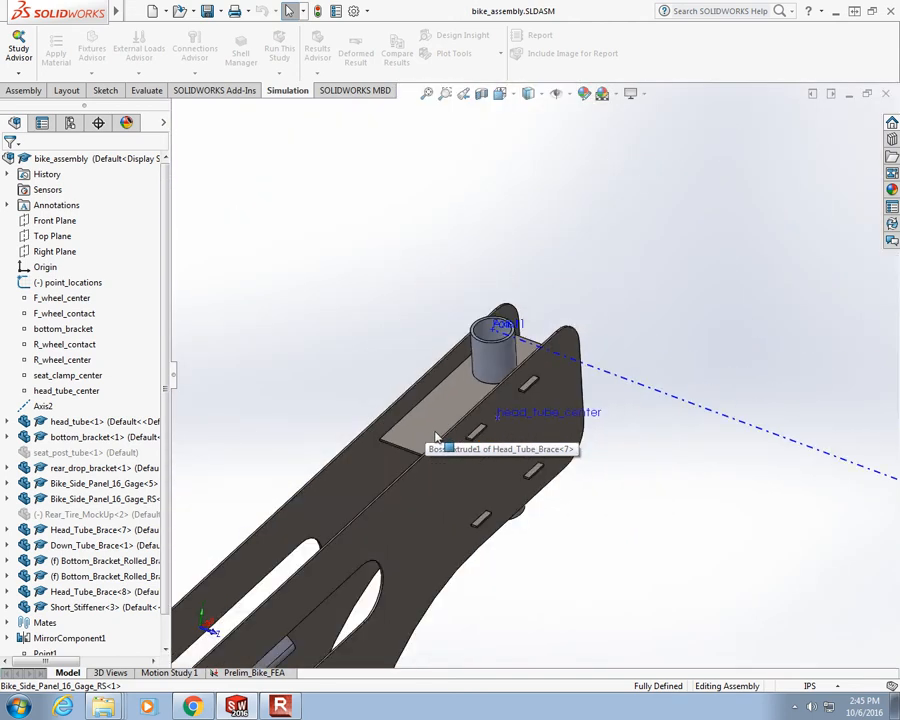
pyautogui.scroll(-5, 450, 525)
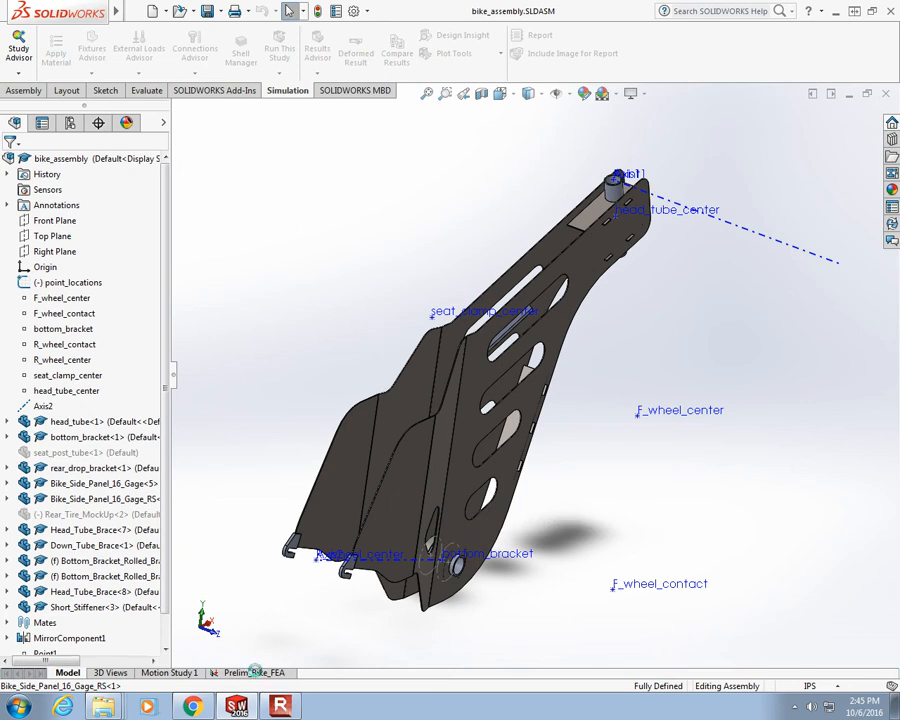
# - Open the Prelim_Bike_FEA study and calculate a Contact Visualization Plot for the whole bike_assembly
pyautogui.click(253, 673)
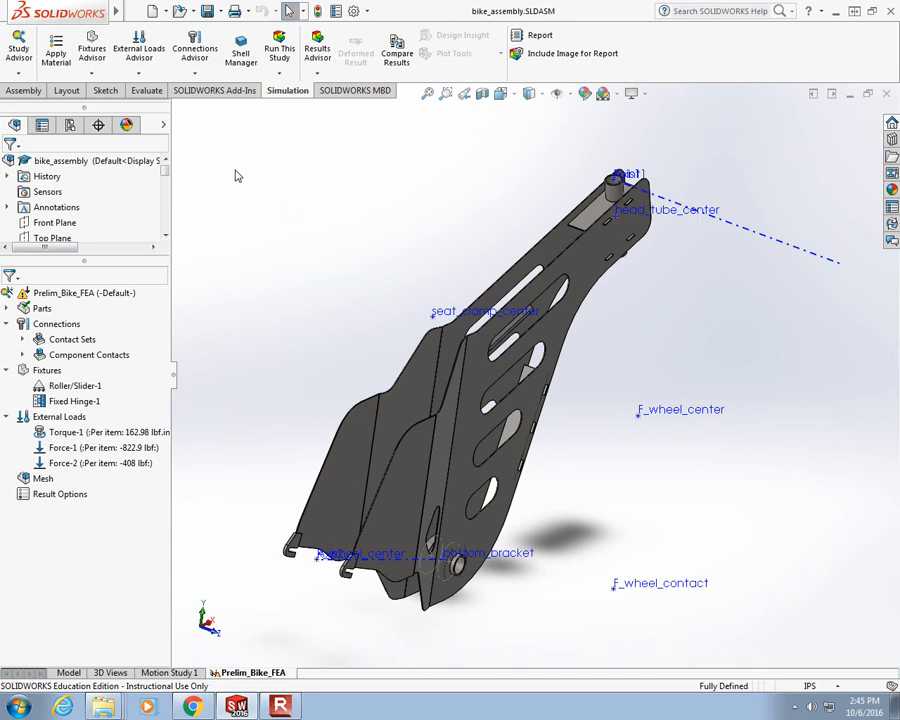
pyautogui.click(197, 74)
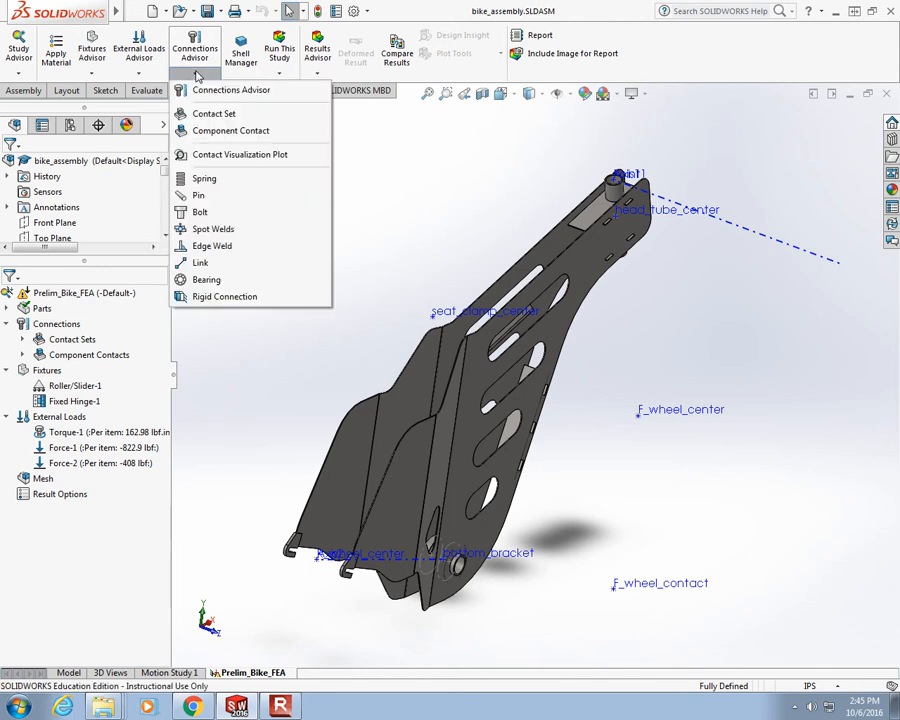
pyautogui.click(222, 156)
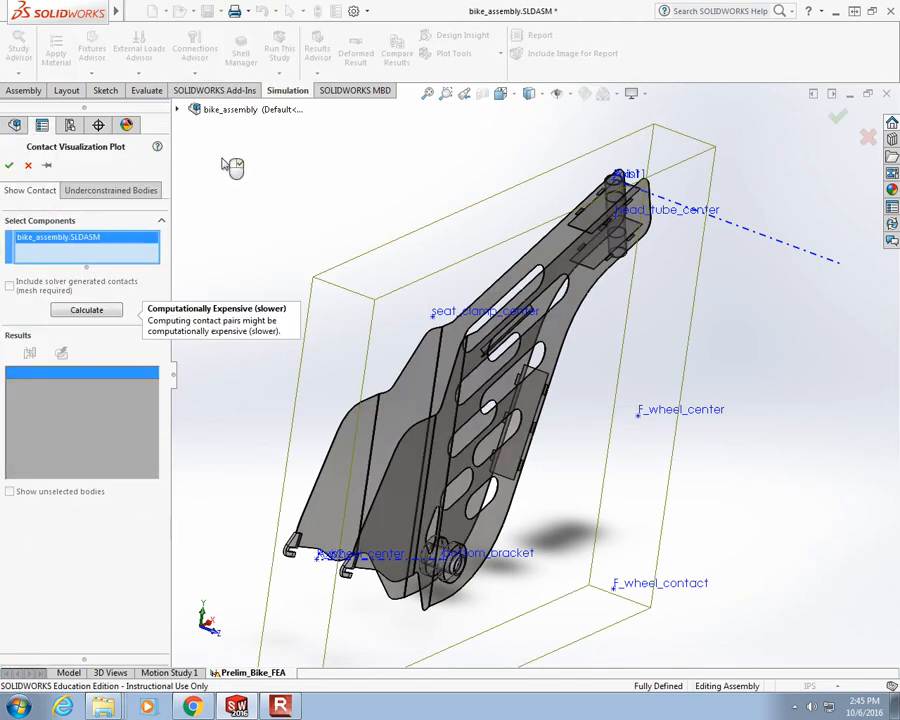
pyautogui.click(94, 310)
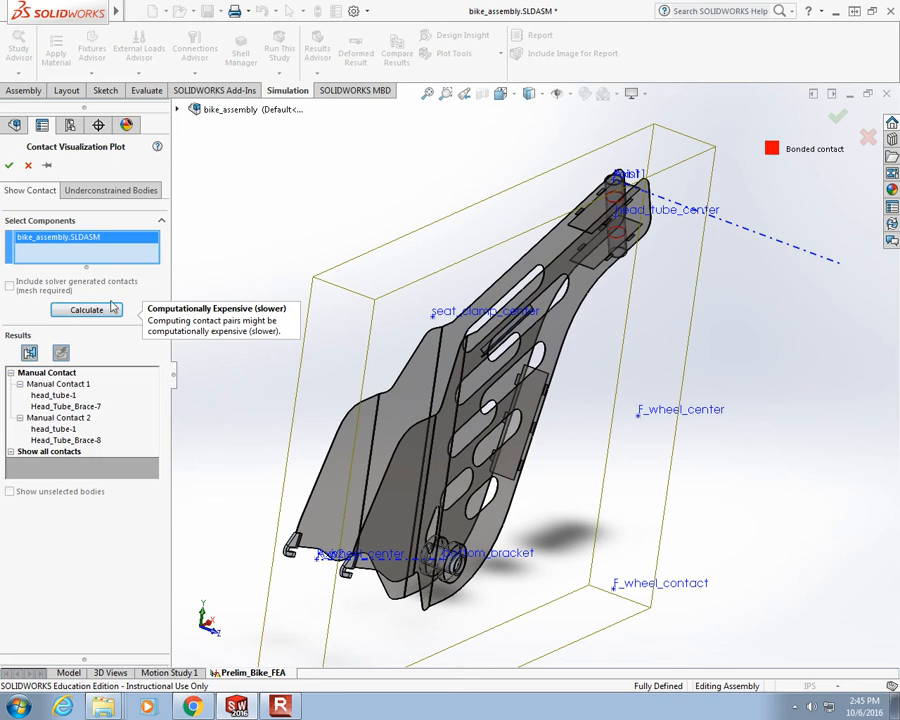
# - Inspect the plotted bonded contacts around the head tube braces and the rest of the frame, and close the contact plot
pyautogui.moveTo(642, 384); pyautogui.dragTo(608, 426, button='middle')
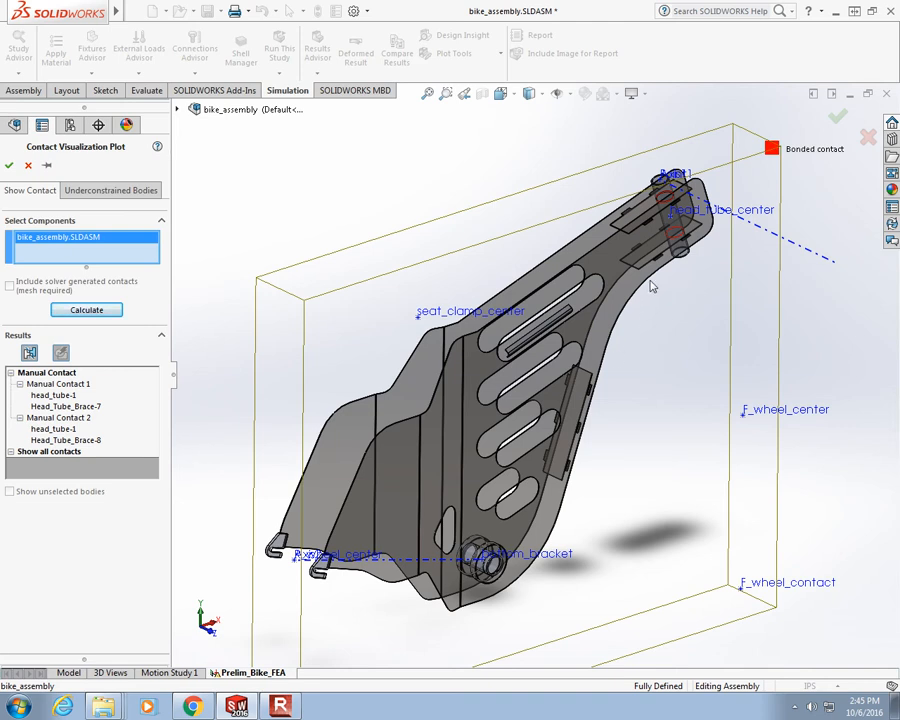
pyautogui.scroll(-10, 690, 260)
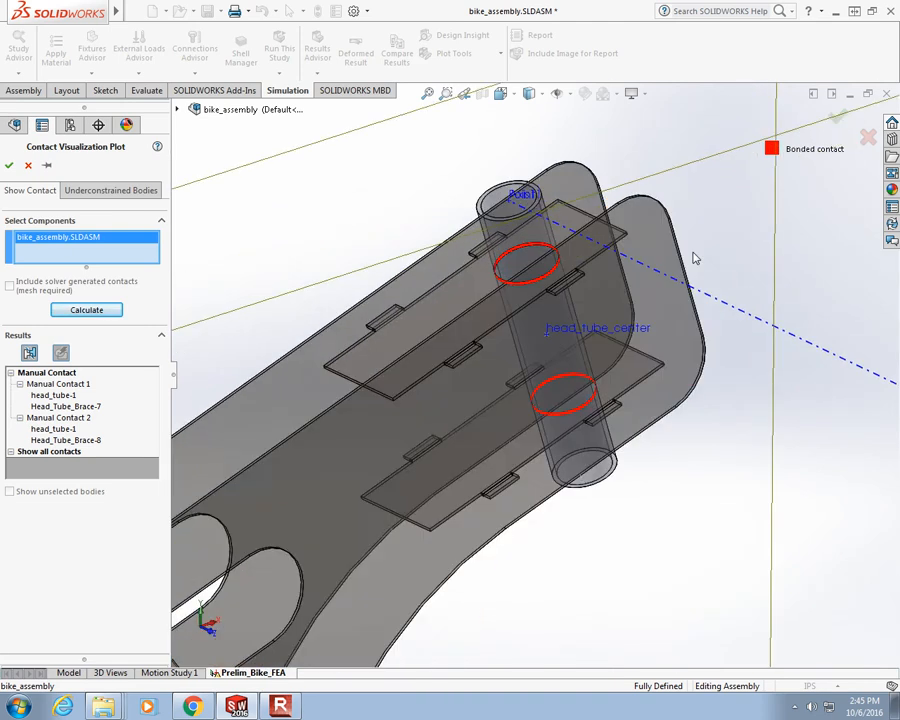
pyautogui.moveTo(642, 302); pyautogui.dragTo(542, 305, button='middle')
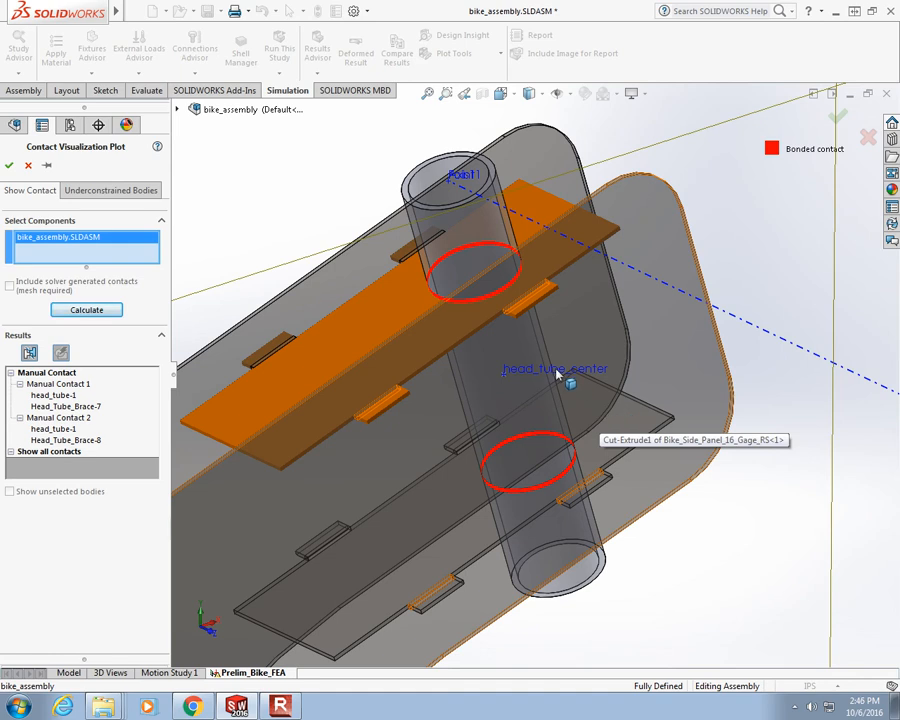
pyautogui.scroll(11, 543, 400)
pyautogui.scroll(-2, 468, 481)
pyautogui.scroll(-4, 368, 424)
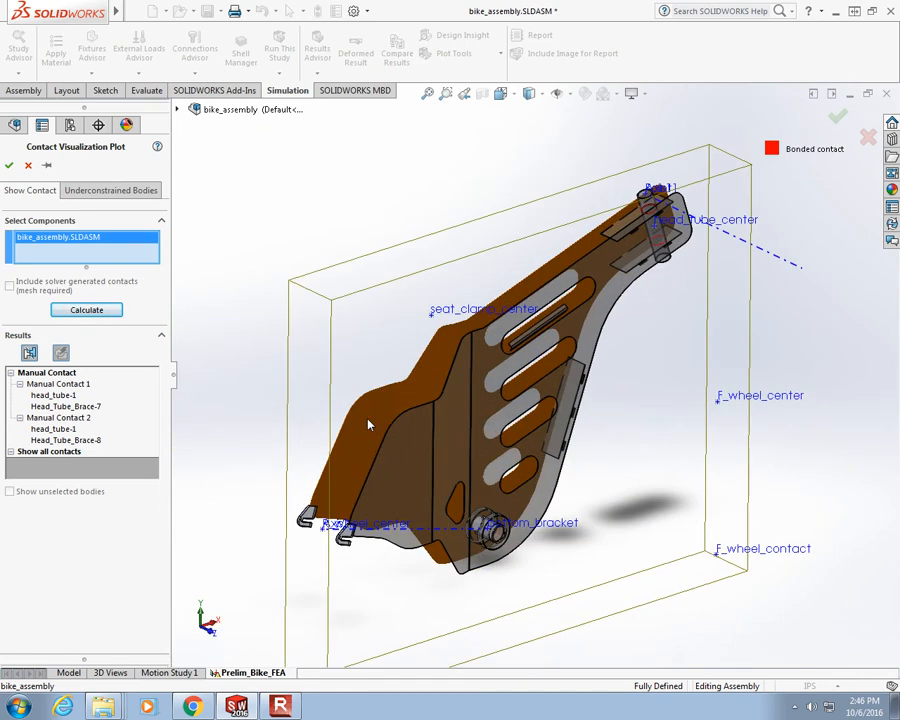
pyautogui.scroll(1, 552, 340)
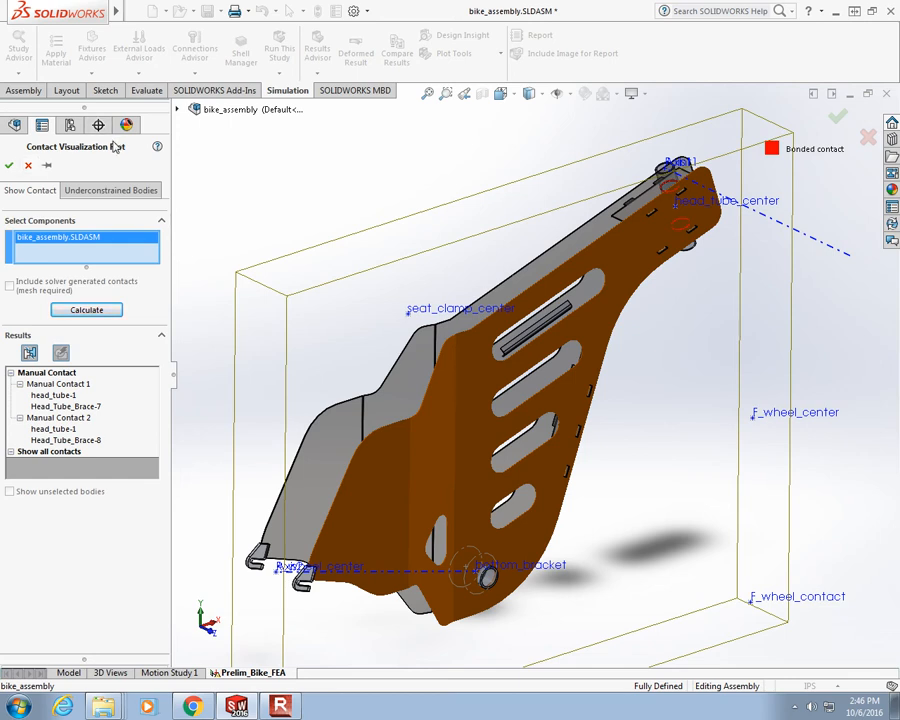
pyautogui.click(28, 165)
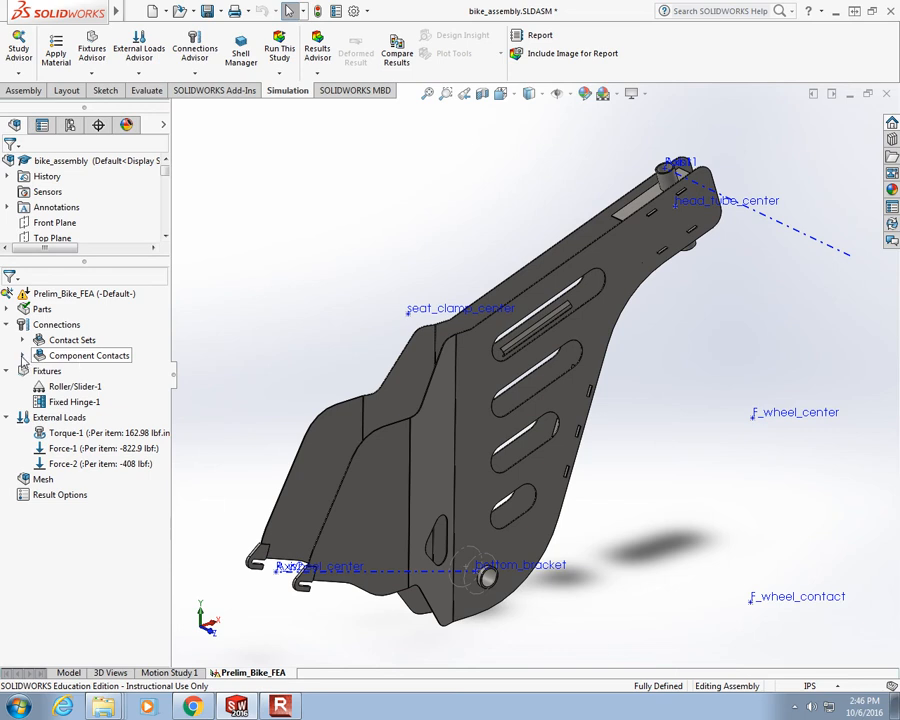
# - Edit the bonded component contact, replacing its selected bodies with the top-level bike_assembly as a global contact
pyautogui.click(22, 356)
pyautogui.rightClick(86, 375)
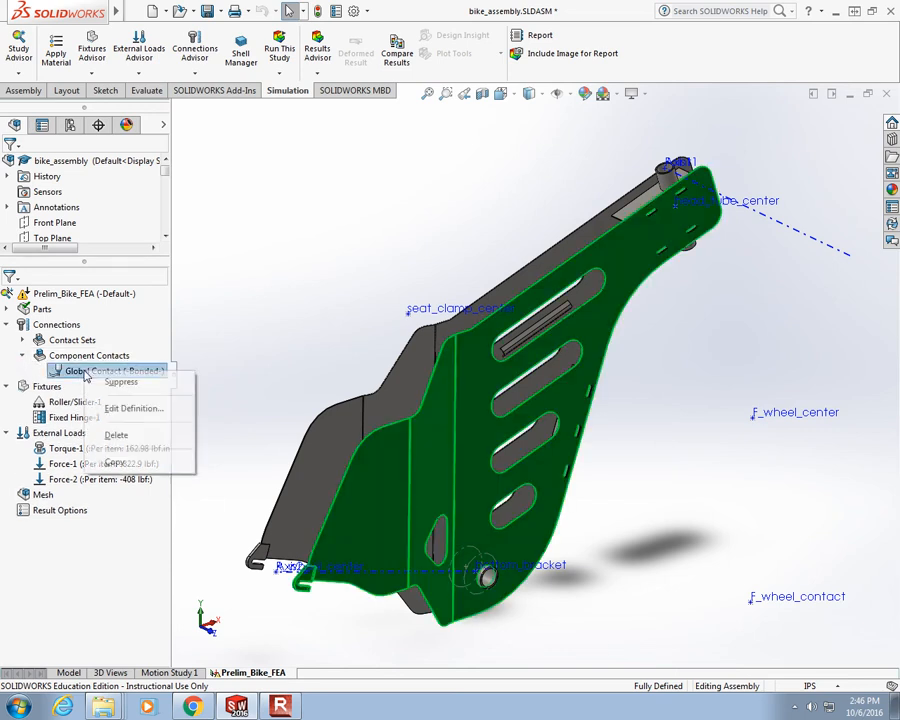
pyautogui.click(114, 411)
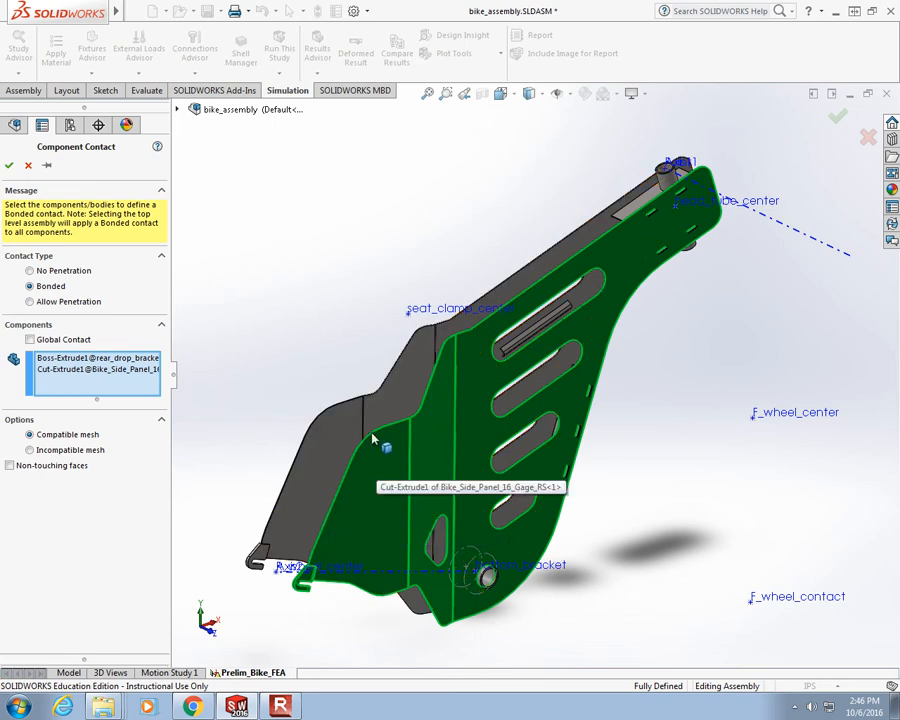
pyautogui.rightClick(68, 387)
pyautogui.click(103, 394)
pyautogui.rightClick(88, 367)
pyautogui.click(69, 366)
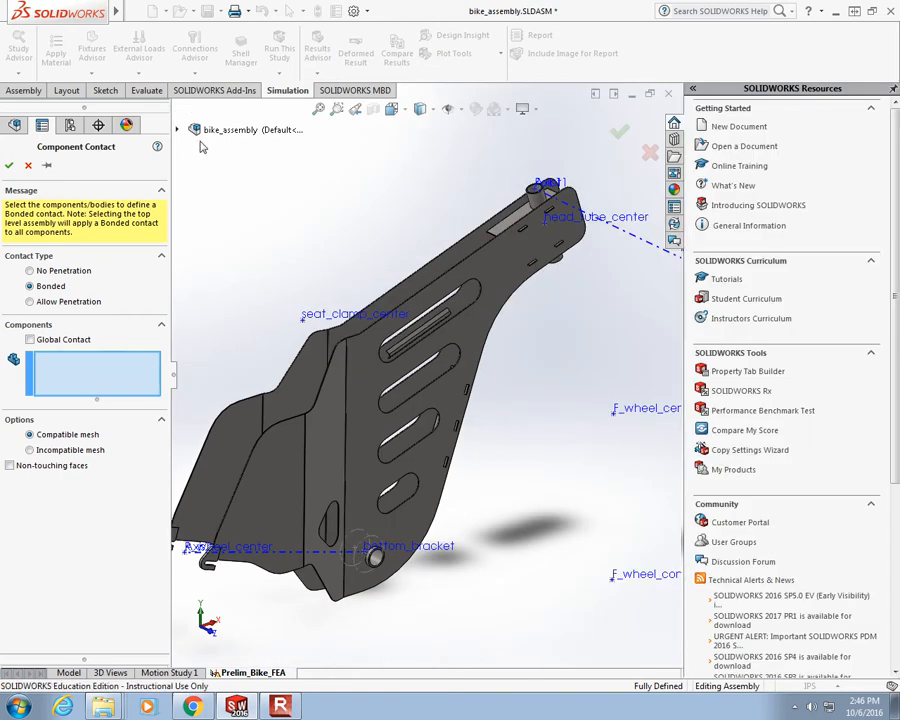
pyautogui.click(232, 130)
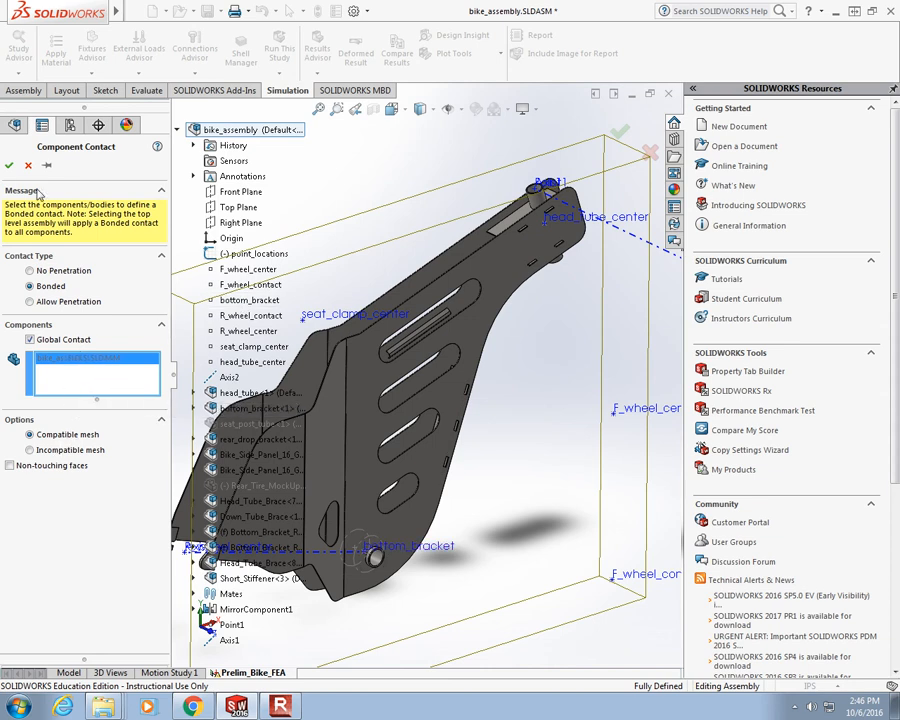
pyautogui.click(9, 165)
# - Calculate the contact visualization plot again for the assembly, inspect the bonded contacts around the bottom bracket, and close the plot
pyautogui.click(194, 74)
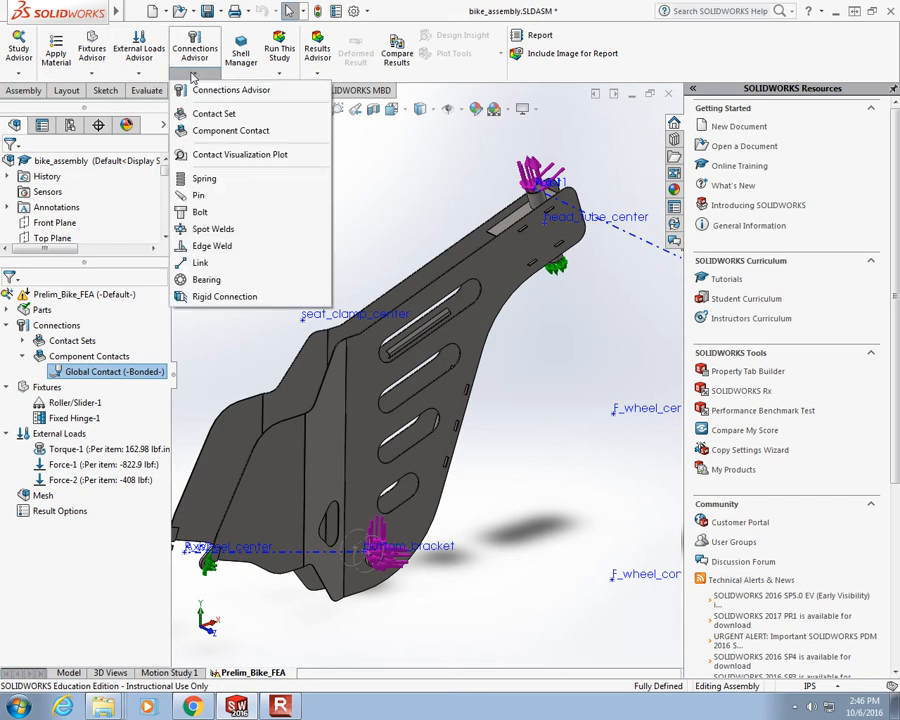
pyautogui.click(208, 151)
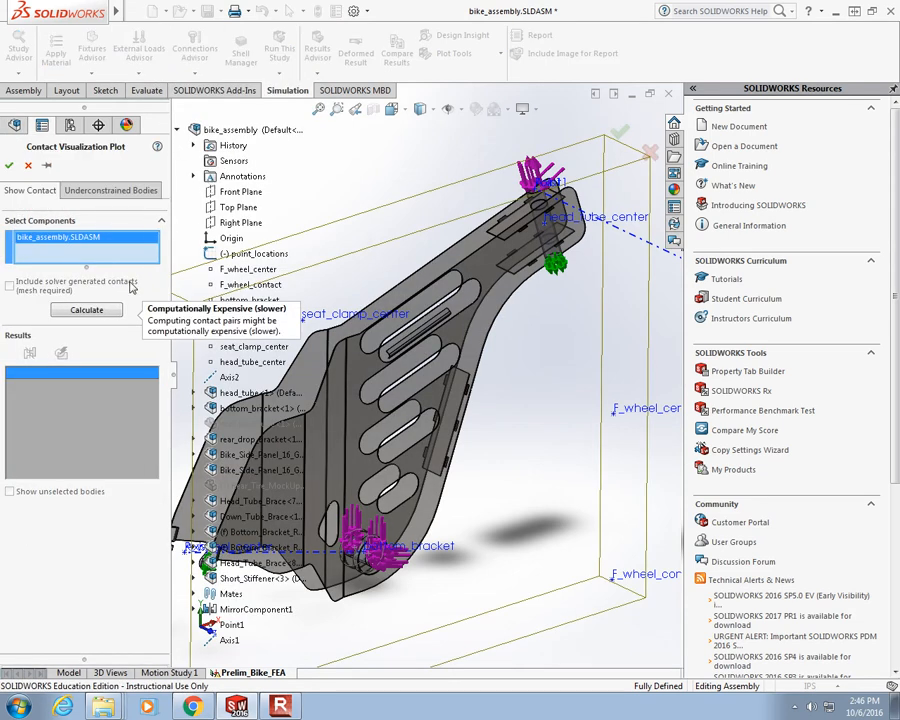
pyautogui.click(87, 310)
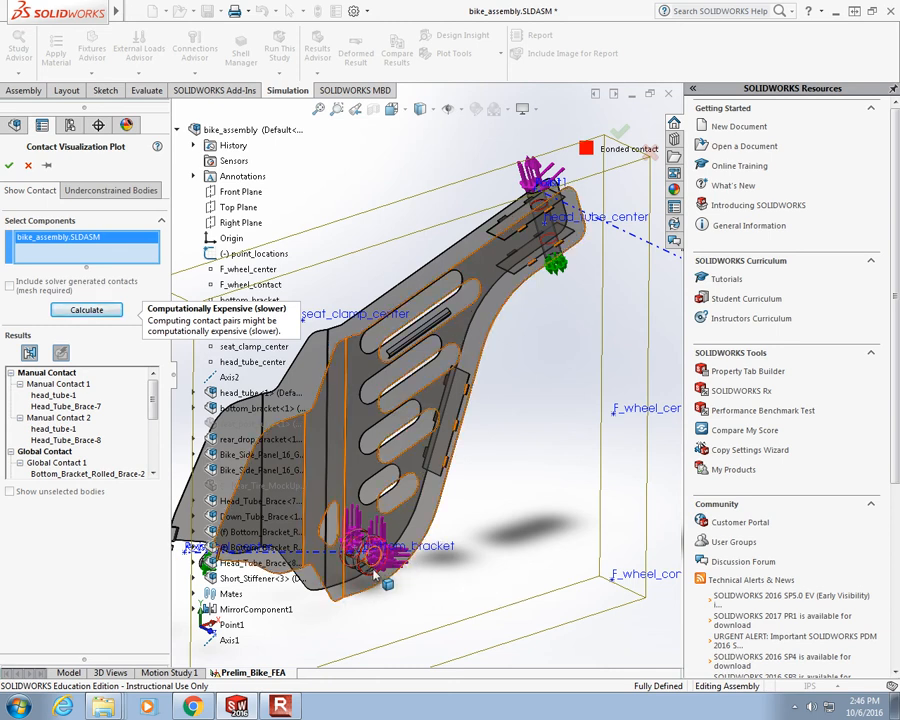
pyautogui.scroll(-5, 372, 572)
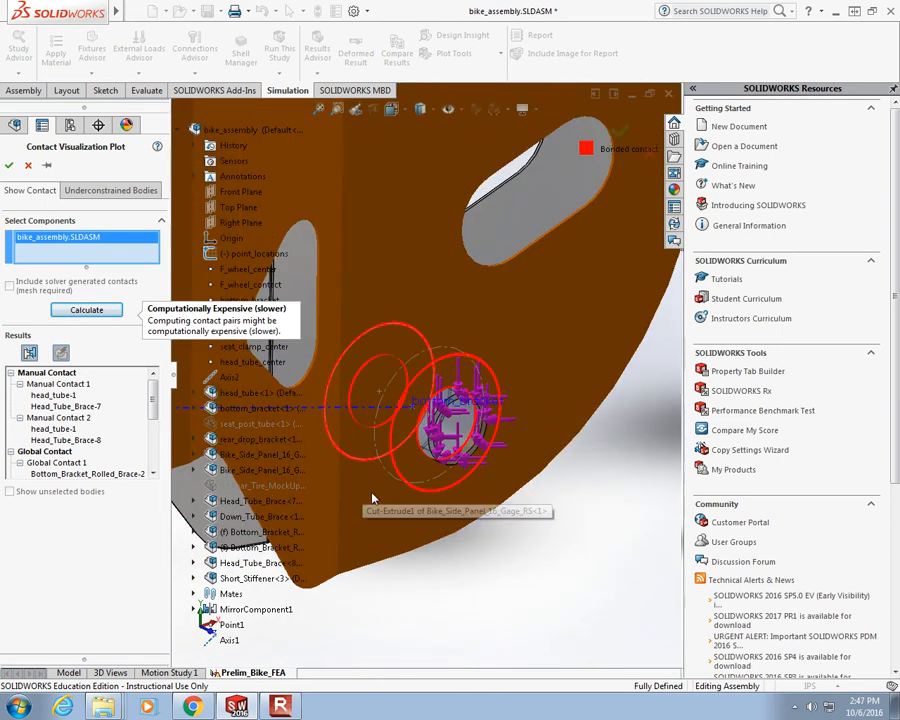
pyautogui.scroll(6, 380, 503)
pyautogui.scroll(-3, 511, 300)
pyautogui.scroll(3, 546, 250)
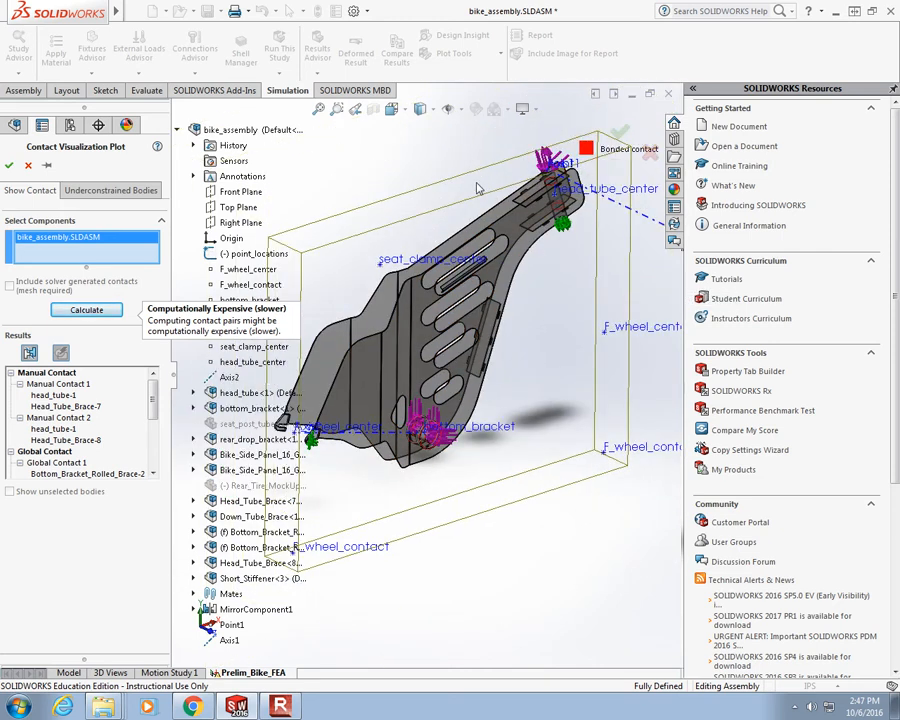
pyautogui.scroll(-1, 448, 187)
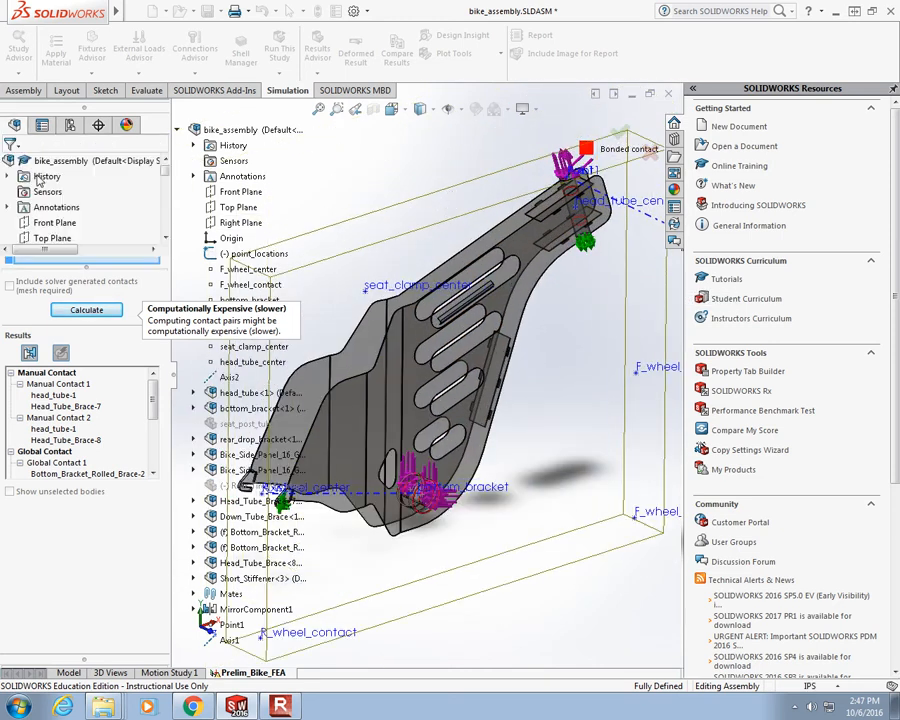
pyautogui.click(30, 168)
pyautogui.scroll(1, 80, 300)
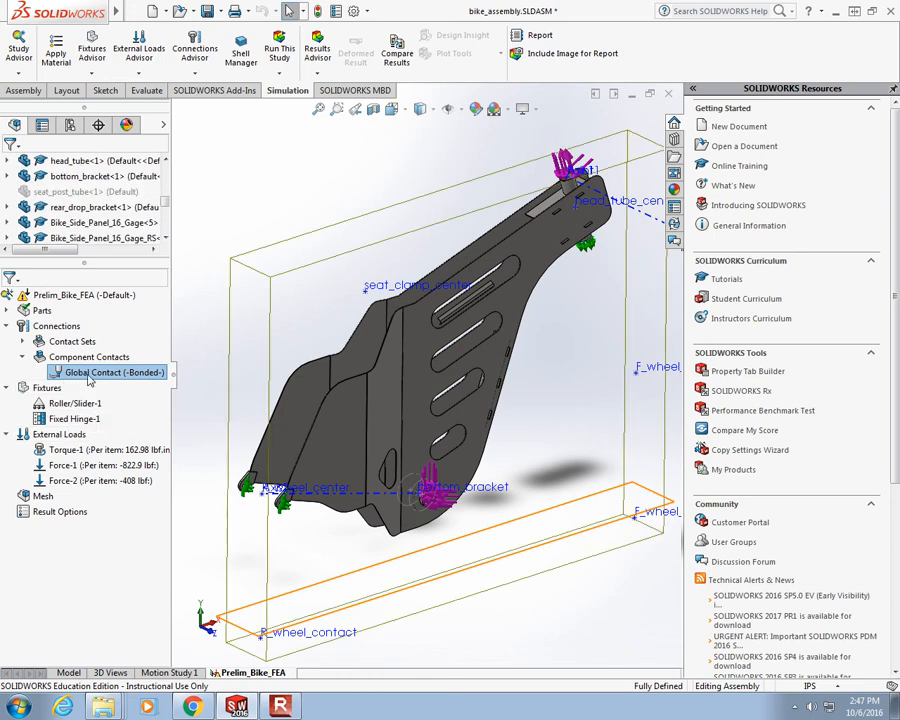
# - Edit the bonded global contact to include non-touching faces within 0.015 in and shell edge to solid face/shell face and edge pairs
pyautogui.rightClick(90, 378)
pyautogui.click(139, 416)
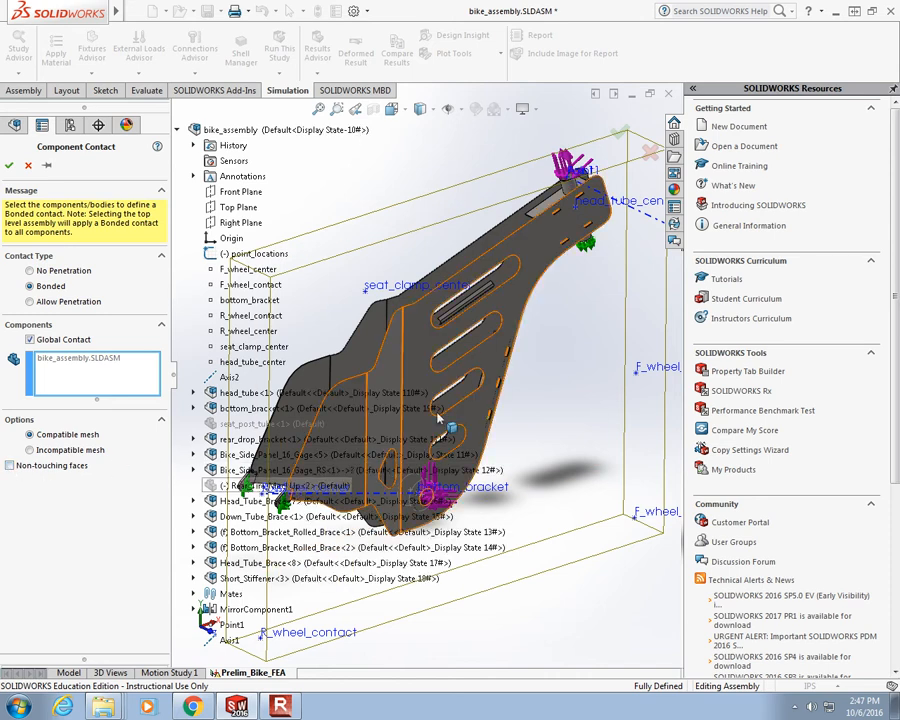
pyautogui.click(10, 466)
pyautogui.click(60, 484)
pyautogui.click(45, 527)
pyautogui.click(80, 505)
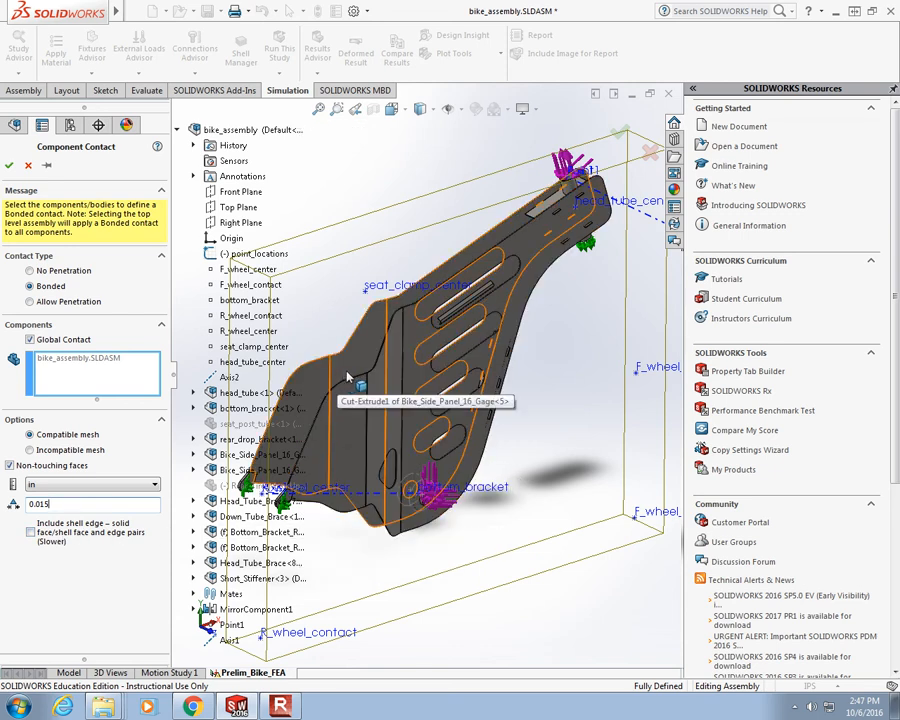
pyautogui.click(31, 534)
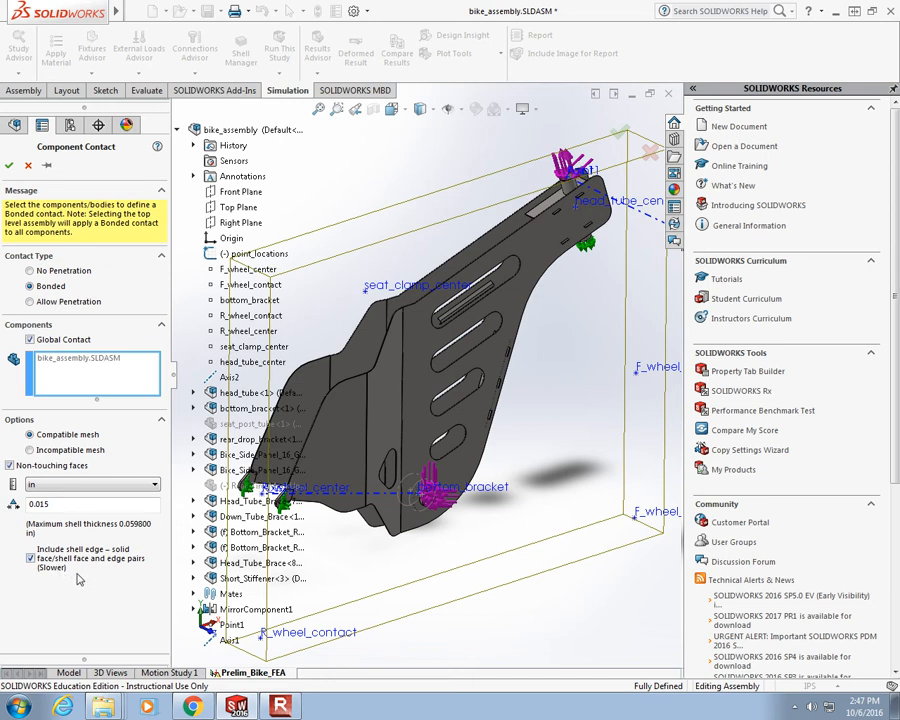
pyautogui.click(8, 165)
# - Recalculate the contact visualization plot with the non-touching faces included and inspect the bonded contacts at the rear drop brackets
pyautogui.click(194, 72)
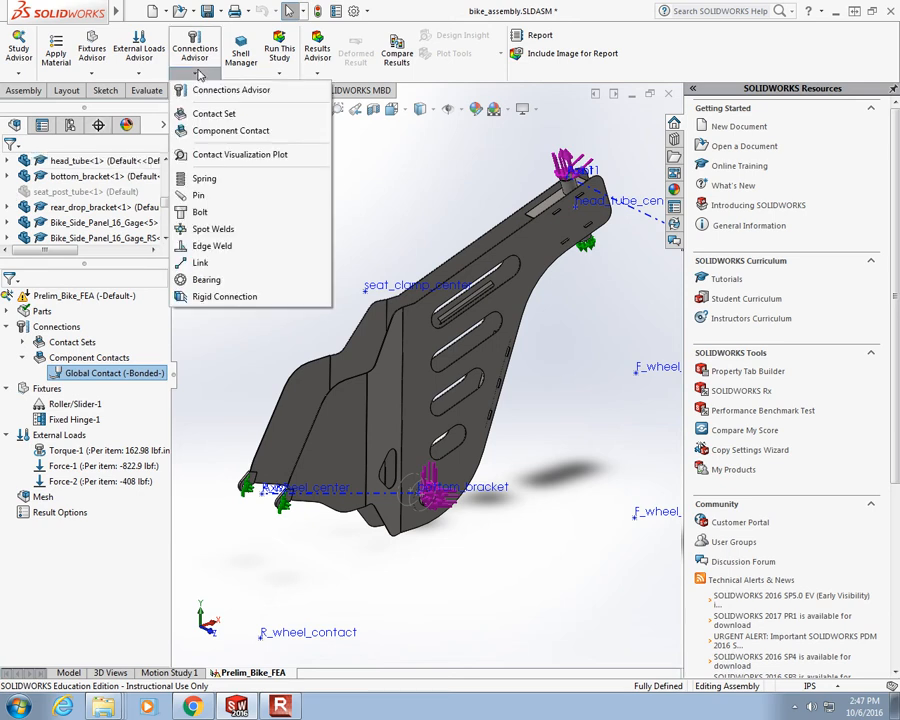
pyautogui.click(230, 155)
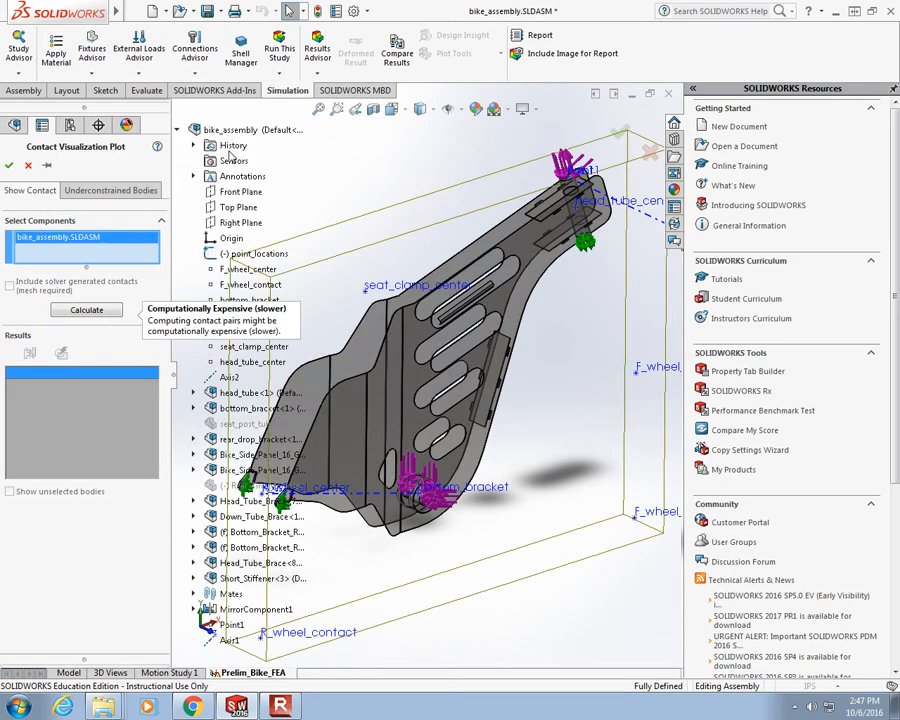
pyautogui.click(82, 311)
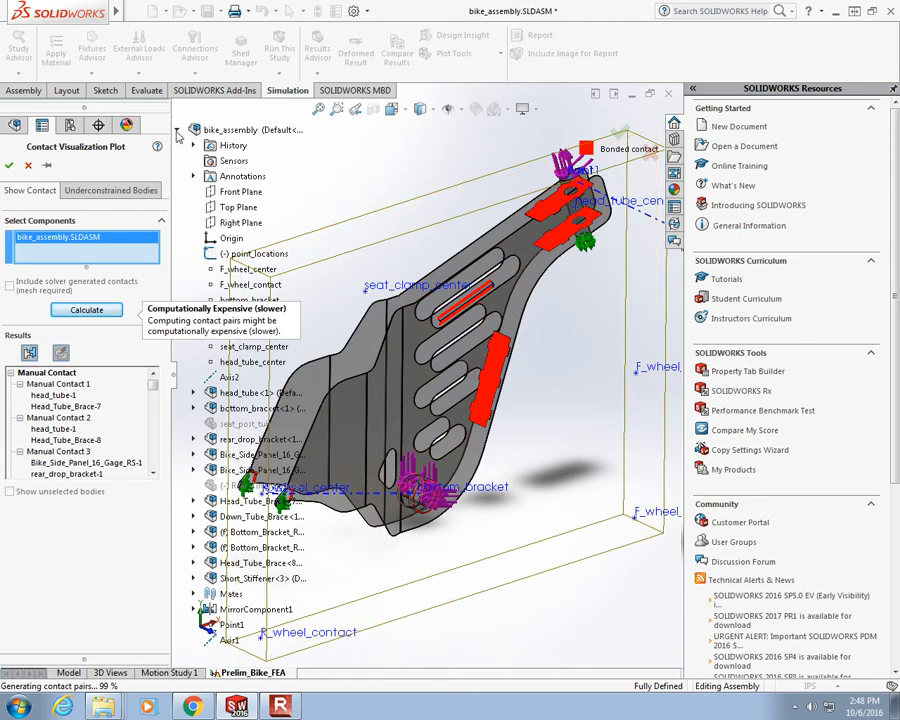
pyautogui.click(176, 130)
pyautogui.scroll(-8, 253, 535)
pyautogui.scroll(-4, 345, 545)
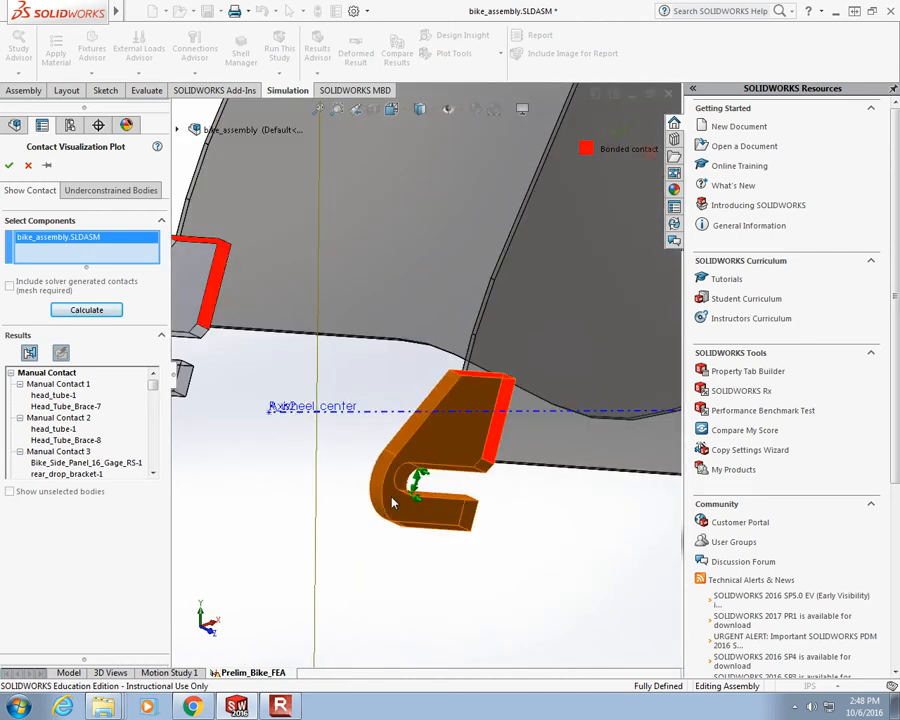
pyautogui.scroll(4, 525, 368)
pyautogui.scroll(5, 521, 372)
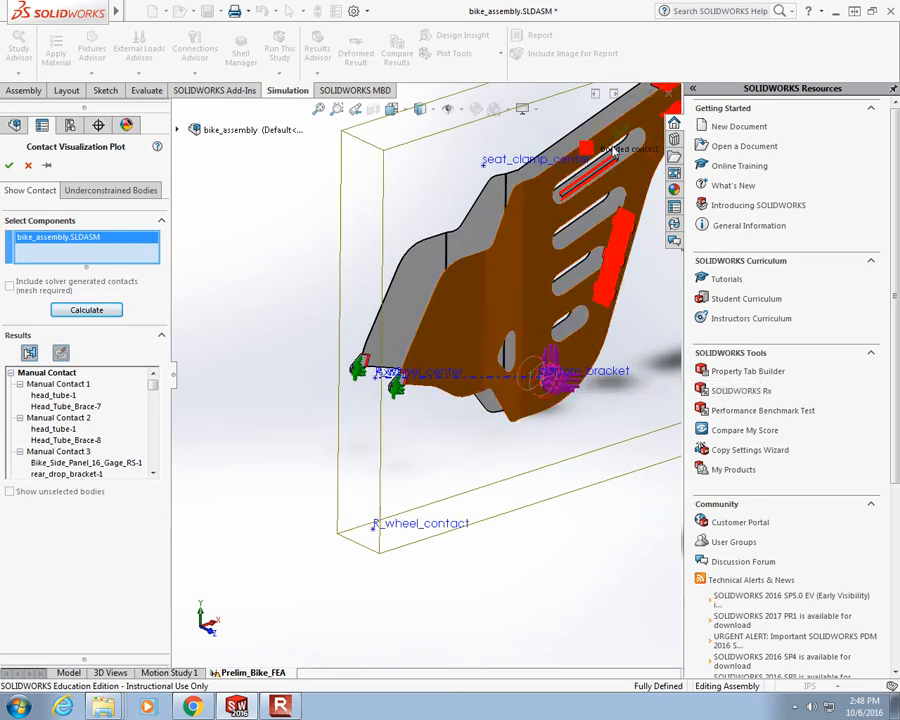
# - Examine the bonded contacts at the short stiffener and around the head tube braces, and close the contact visualization plot
pyautogui.scroll(-6, 560, 250)
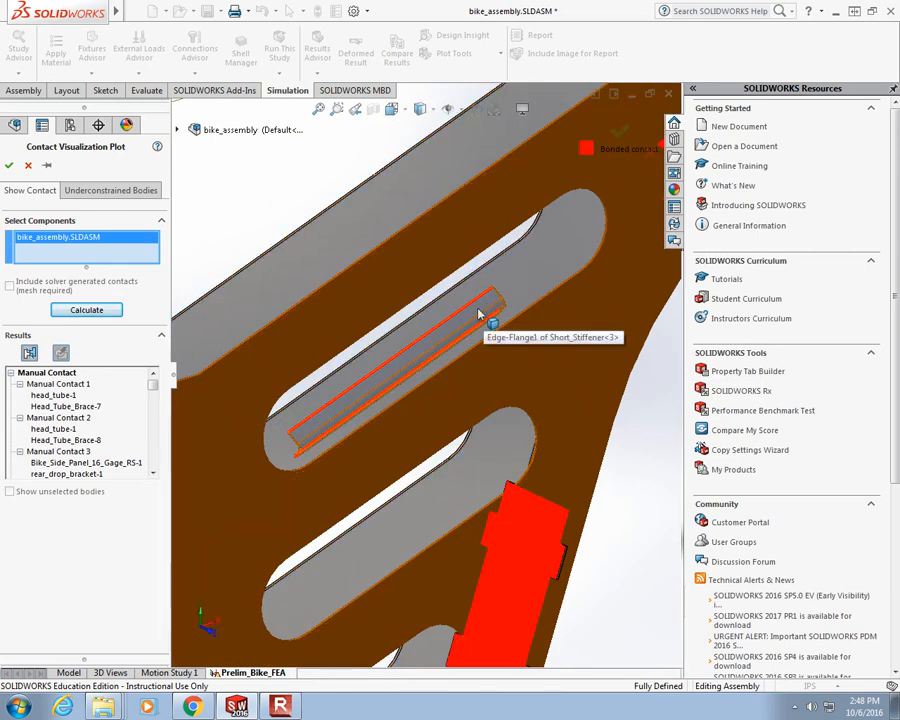
pyautogui.scroll(5, 496, 305)
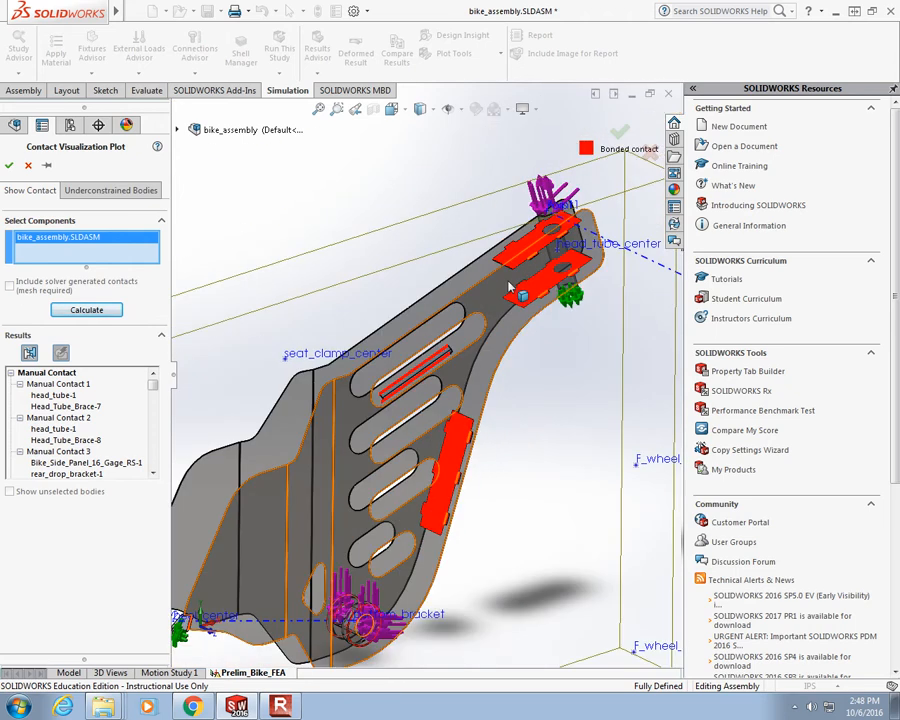
pyautogui.scroll(-7, 498, 252)
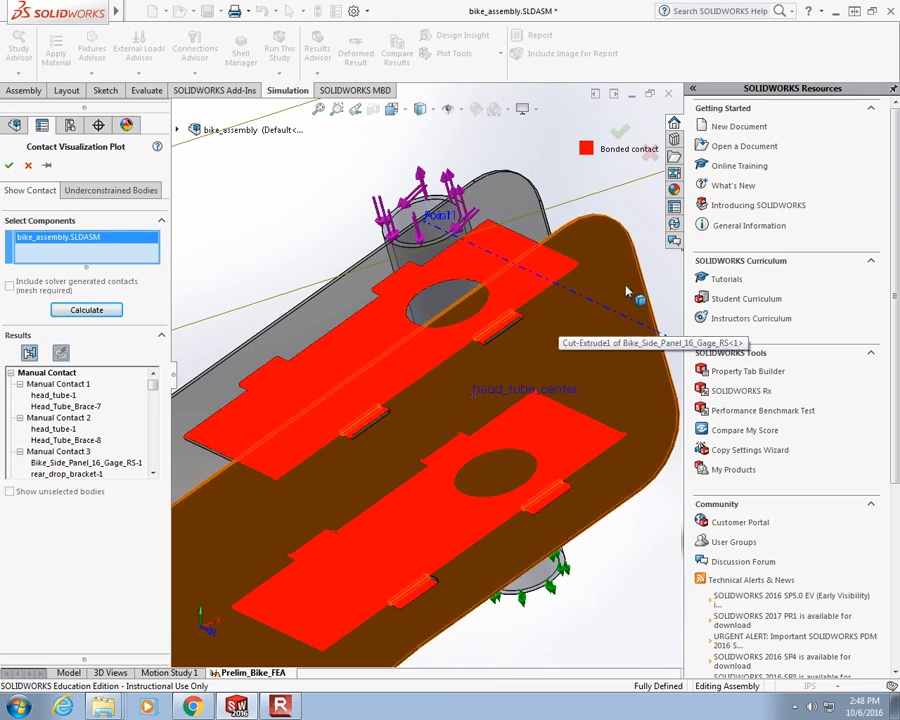
pyautogui.moveTo(440, 270); pyautogui.dragTo(513, 268, button='middle')
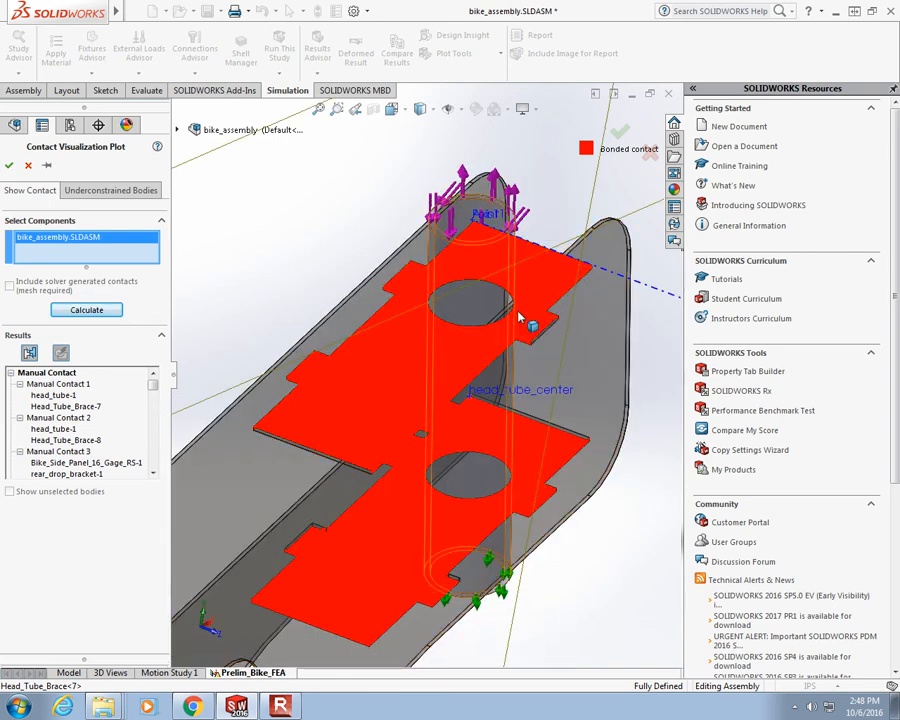
pyautogui.scroll(-5, 530, 318)
pyautogui.scroll(2, 505, 367)
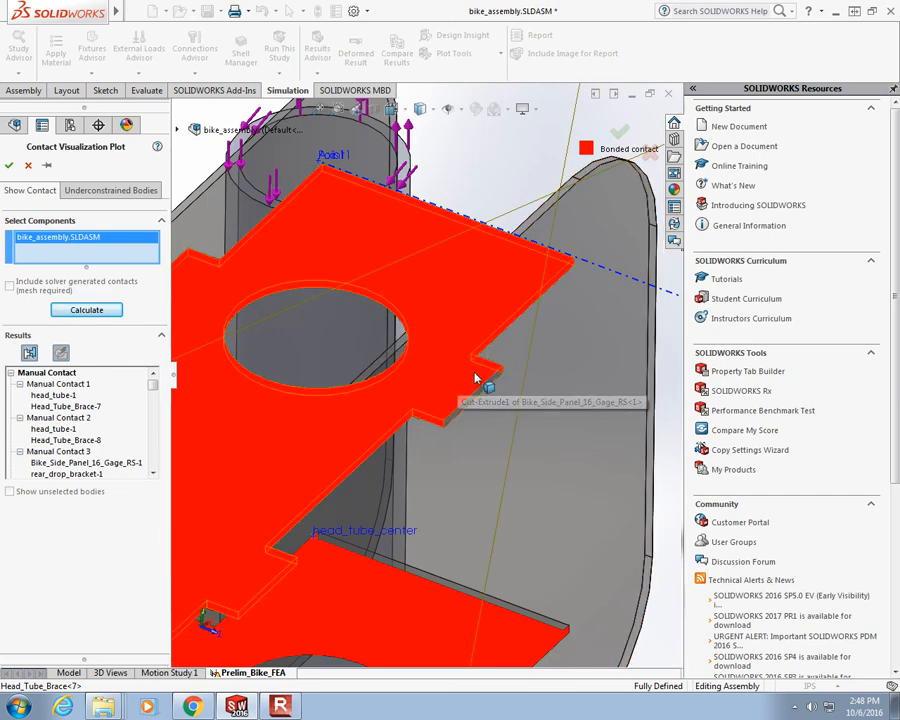
pyautogui.moveTo(515, 385); pyautogui.dragTo(442, 348, button='middle')
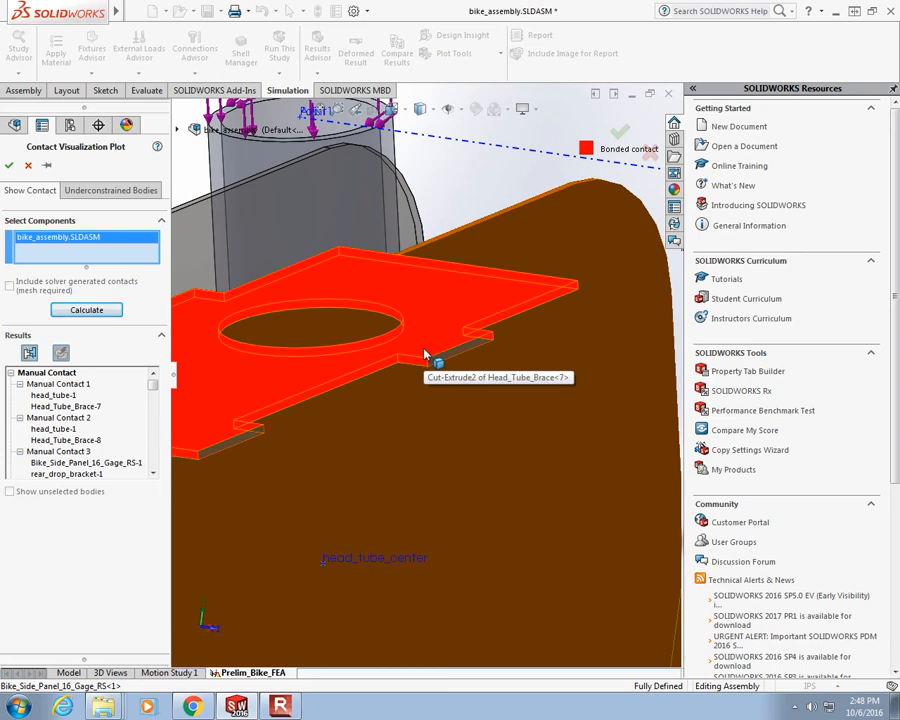
pyautogui.click(27, 167)
# - Run the Prelim_Bike_FEA study with the bonded global contact
pyautogui.scroll(5, 407, 340)
pyautogui.scroll(8, 407, 340)
pyautogui.scroll(-4, 255, 575)
pyautogui.scroll(2, 434, 313)
pyautogui.scroll(-2, 420, 254)
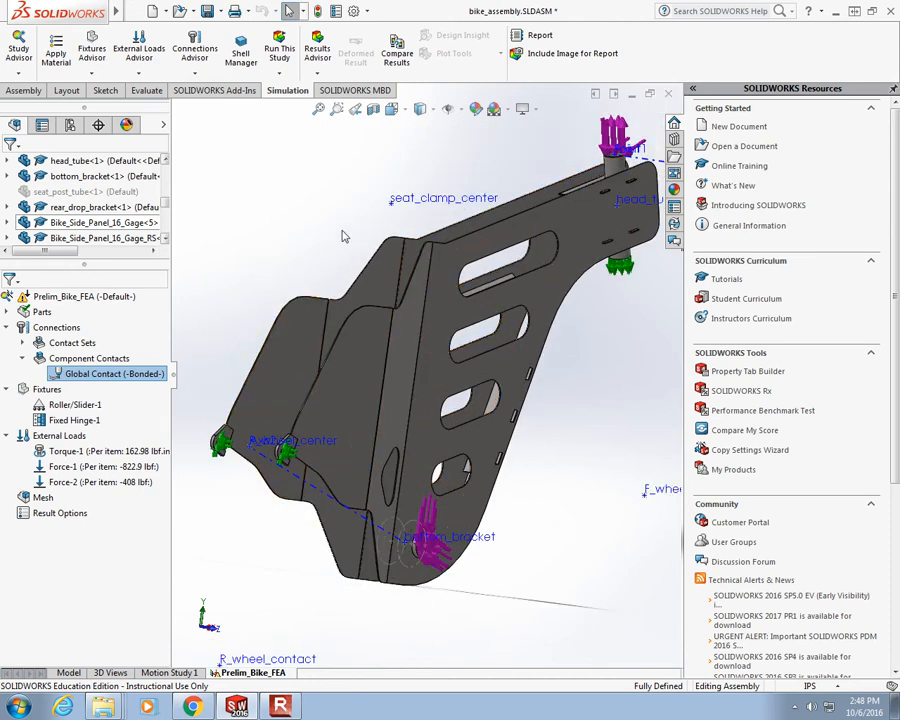
pyautogui.rightClick(83, 298)
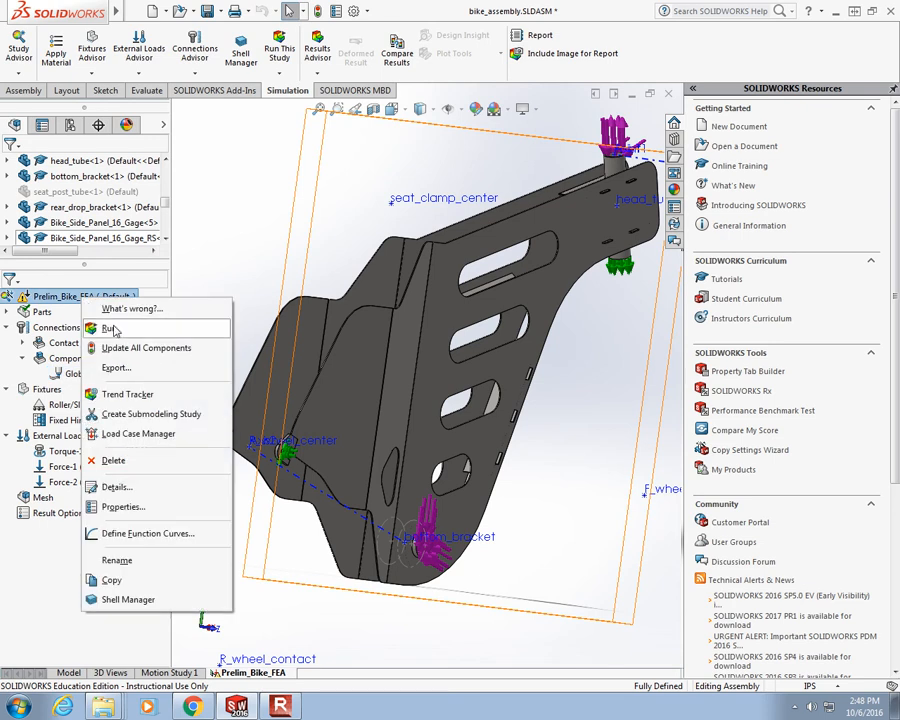
pyautogui.click(110, 329)
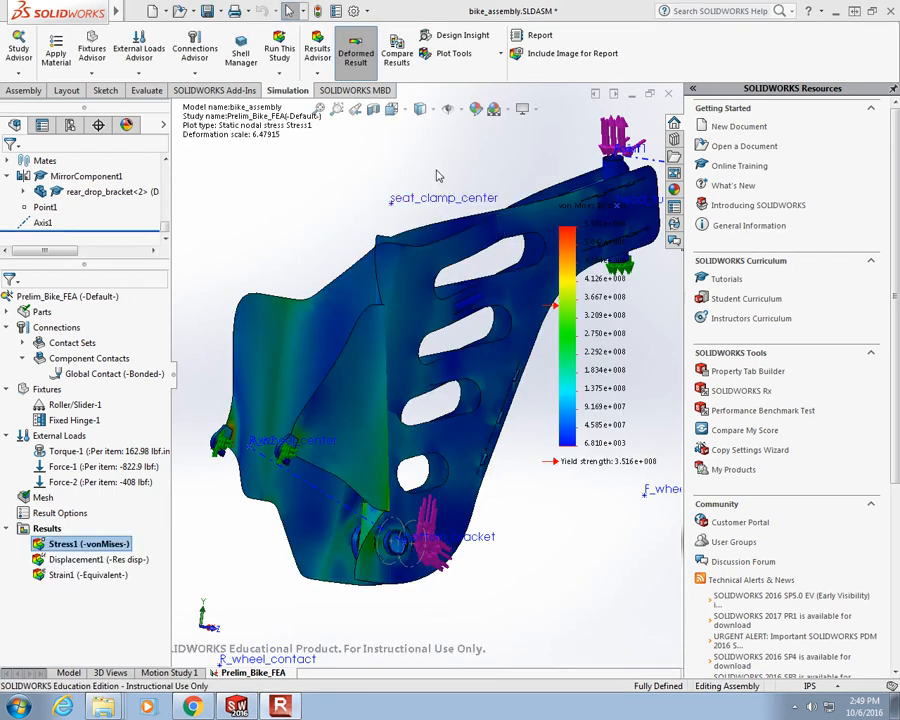
# - Show the von Mises stress plot on the undeformed shape and examine the stress distribution across the frame
pyautogui.moveTo(413, 224); pyautogui.dragTo(260, 80, button='middle')
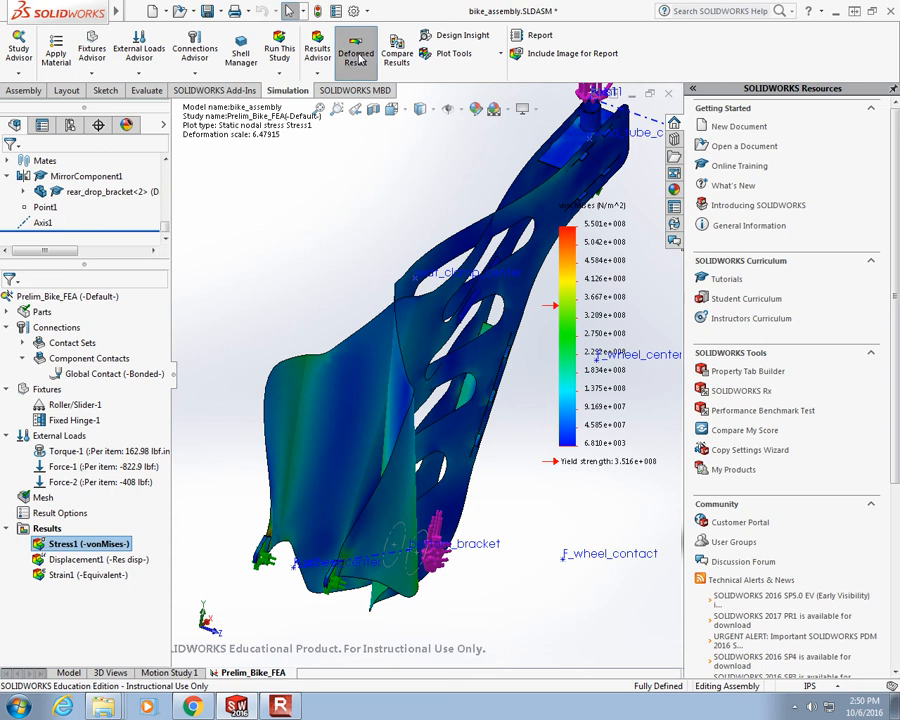
pyautogui.click(358, 57)
pyautogui.moveTo(300, 198); pyautogui.dragTo(316, 208, button='middle')
pyautogui.moveTo(452, 297); pyautogui.dragTo(331, 247, button='middle')
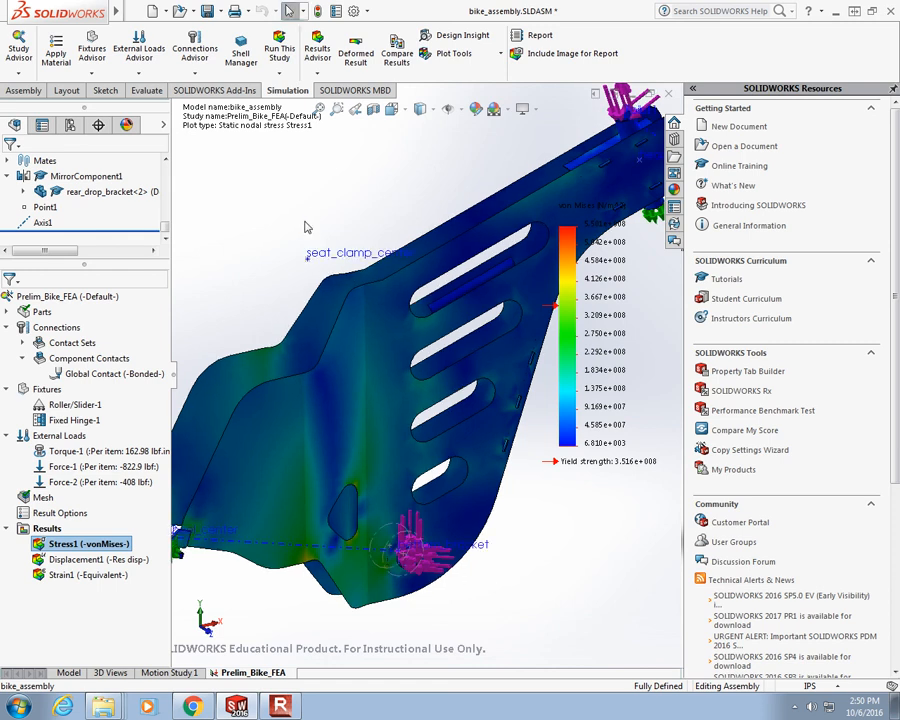
pyautogui.scroll(1, 464, 279)
pyautogui.scroll(4, 501, 286)
pyautogui.scroll(-2, 501, 288)
pyautogui.scroll(-1, 465, 470)
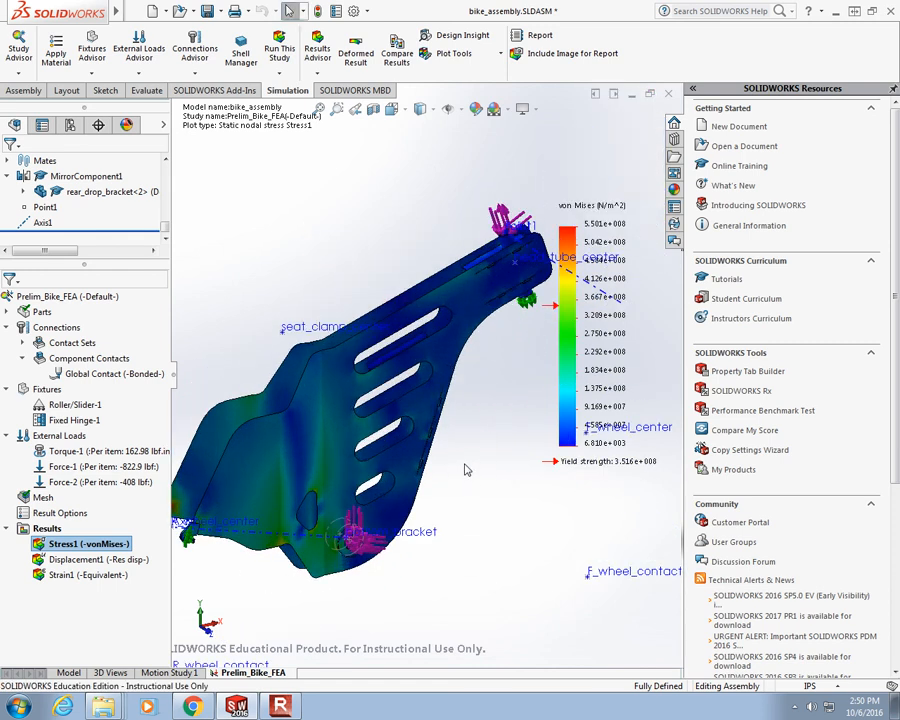
pyautogui.scroll(2, 350, 500)
pyautogui.scroll(-3, 306, 515)
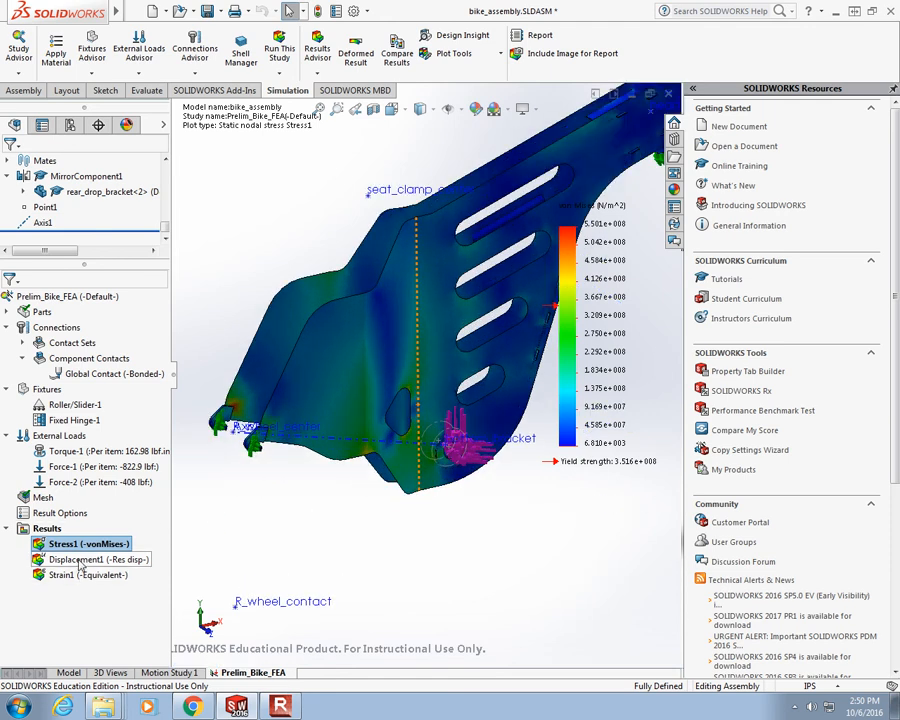
# - View the Displacement1 plot on the undeformed shape and return to the Stress1 von Mises plot
pyautogui.doubleClick(80, 561)
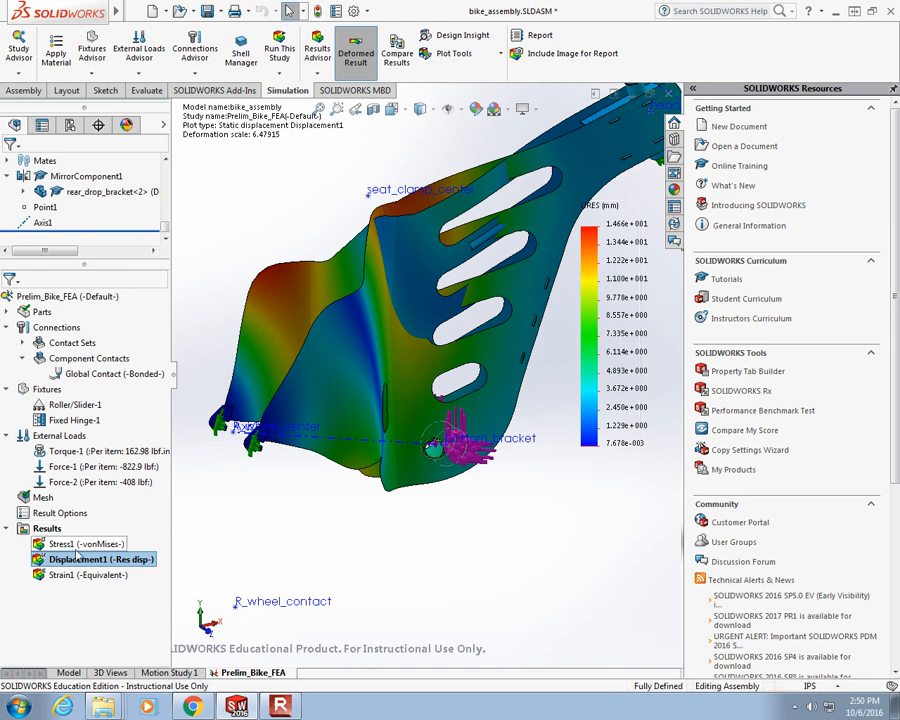
pyautogui.click(355, 50)
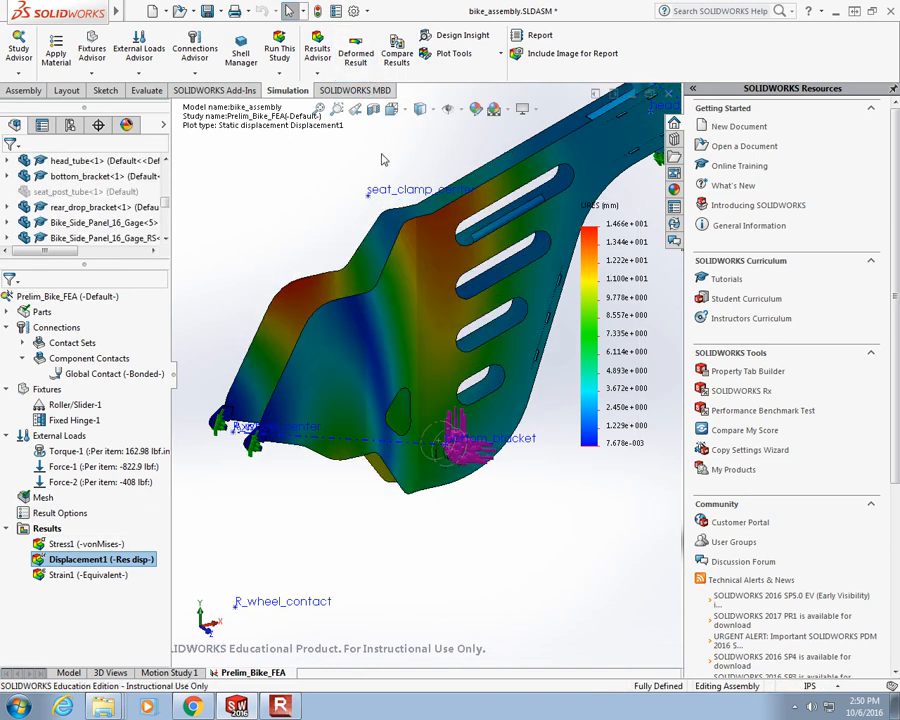
pyautogui.doubleClick(86, 543)
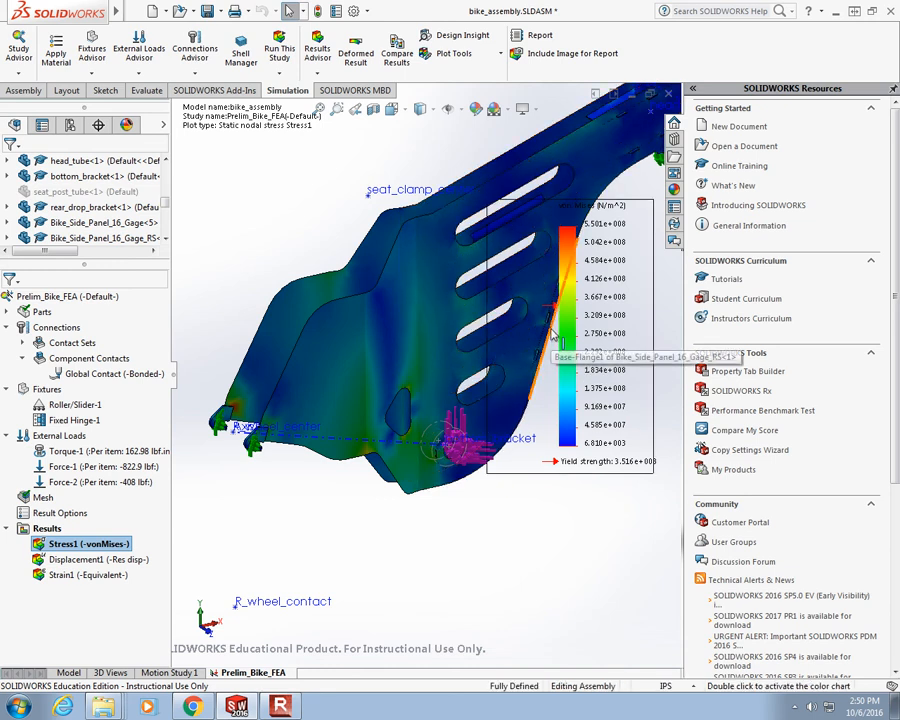
pyautogui.moveTo(436, 381)
pyautogui.mouseDown(button='middle')
pyautogui.moveTo(292, 265)
pyautogui.moveTo(393, 203)
pyautogui.moveTo(549, 284)
pyautogui.mouseUp(button='middle')
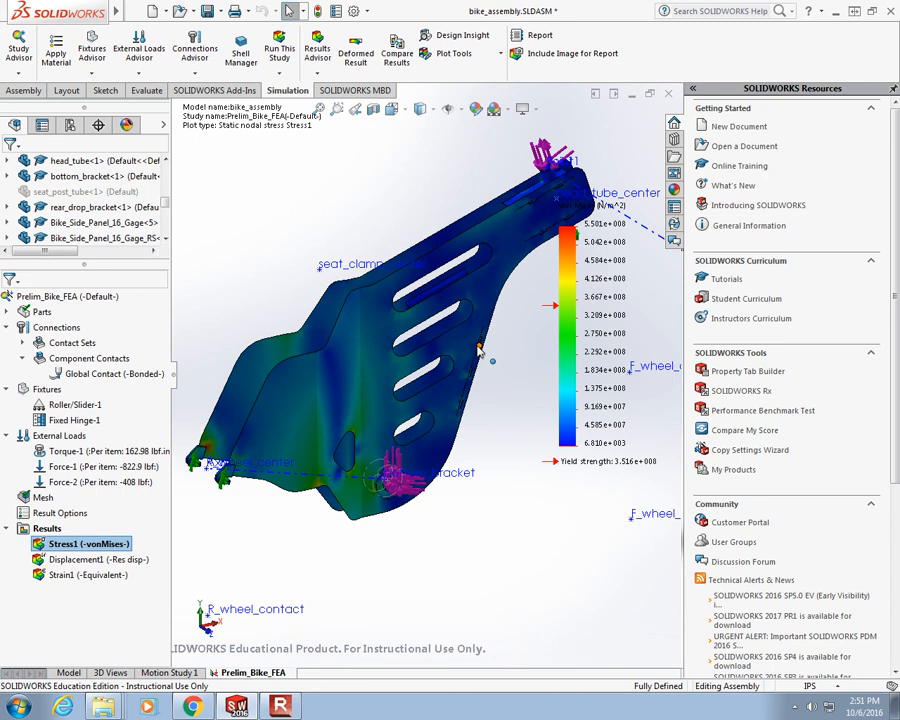
# - Open the Connections Advisor to view its interactions guidance, and collapse the task pane to enlarge the graphics area
pyautogui.click(191, 76)
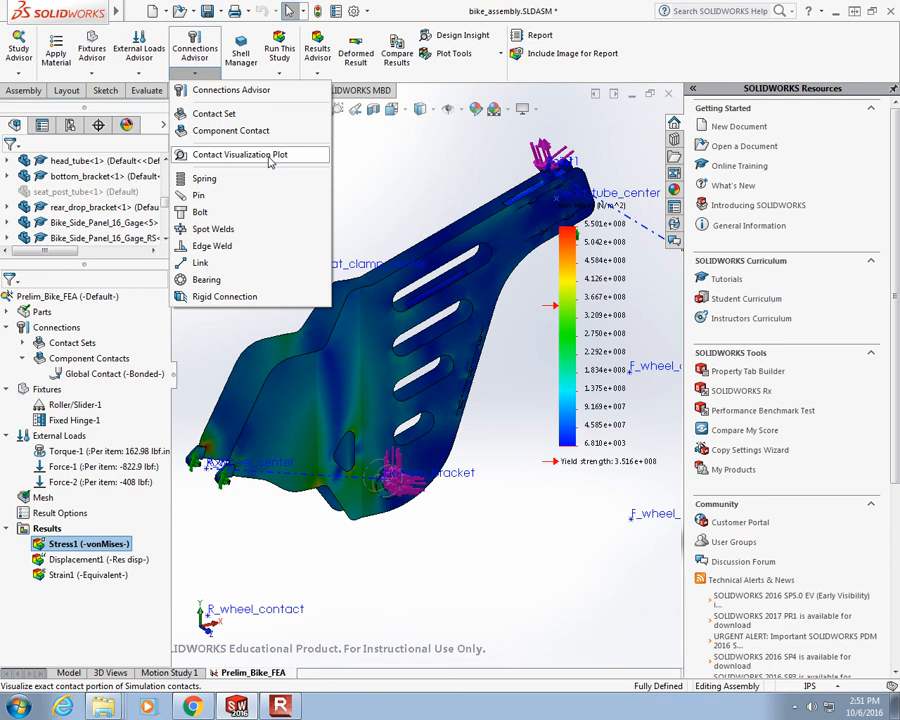
pyautogui.click(215, 89)
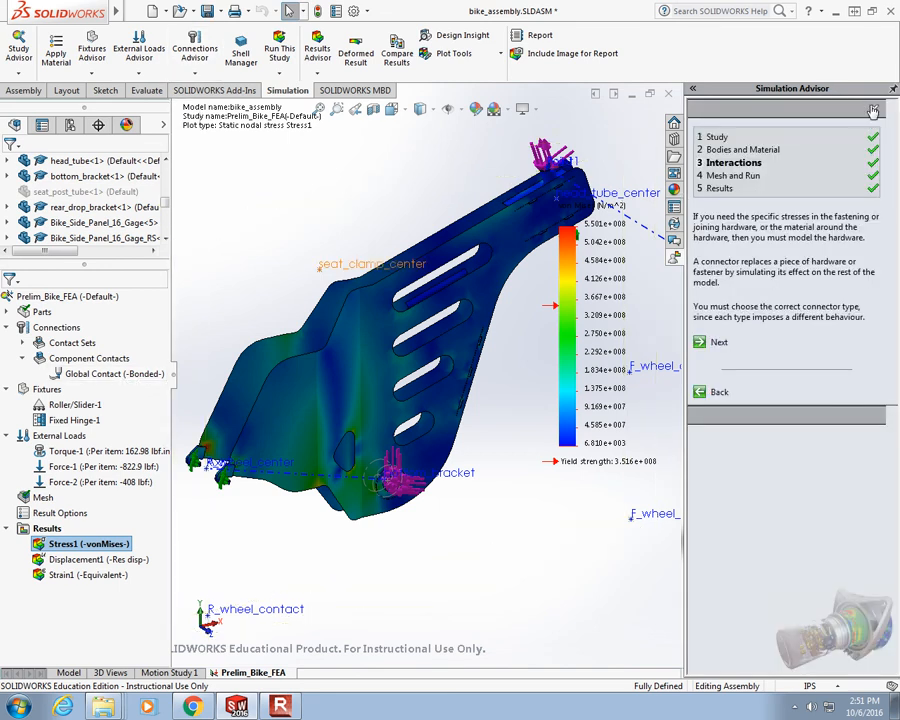
pyautogui.click(692, 90)
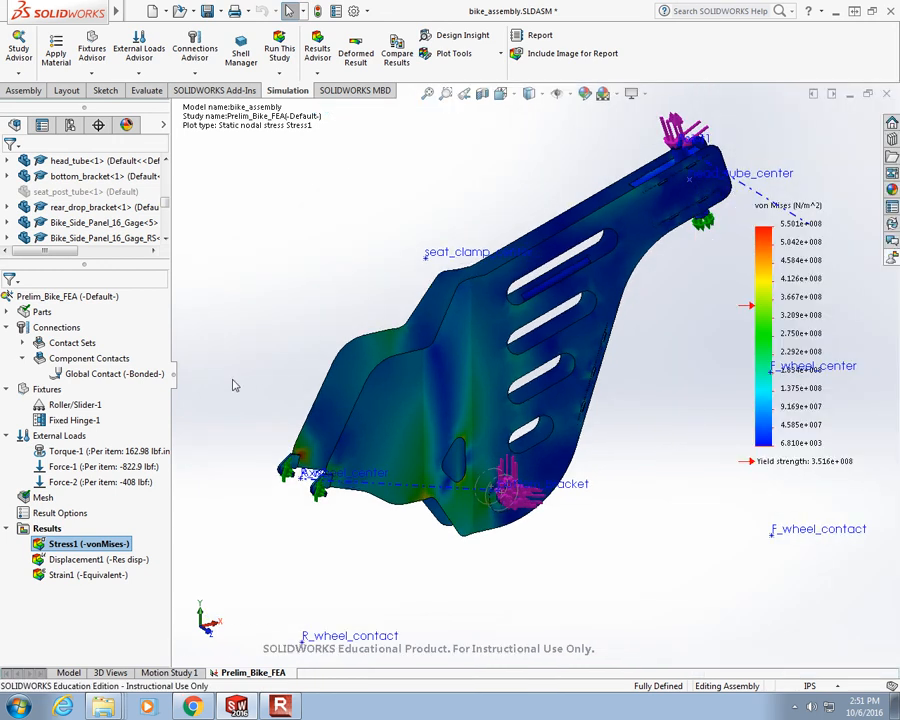